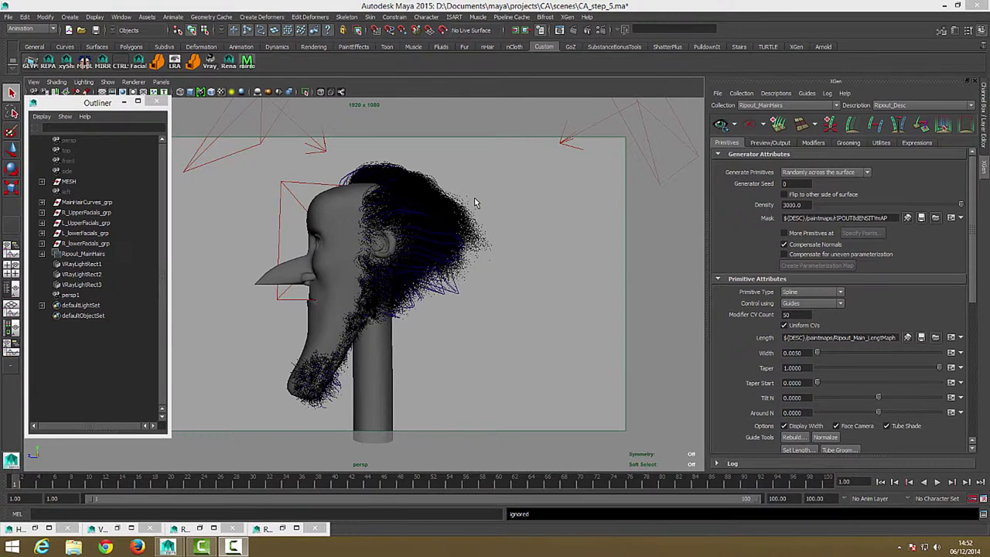
Step: Tuck away the Outliner and orbit around the hair-covered head
{"action": "mouse_move", "coordinate": [309, 225]}
{"action": "left_mouse_down", "text": "alt"}
{"action": "mouse_move", "coordinate": [376, 254]}
{"action": "mouse_move", "coordinate": [331, 221]}
{"action": "left_mouse_up", "text": "alt"}
{"action": "left_click", "coordinate": [138, 102]}
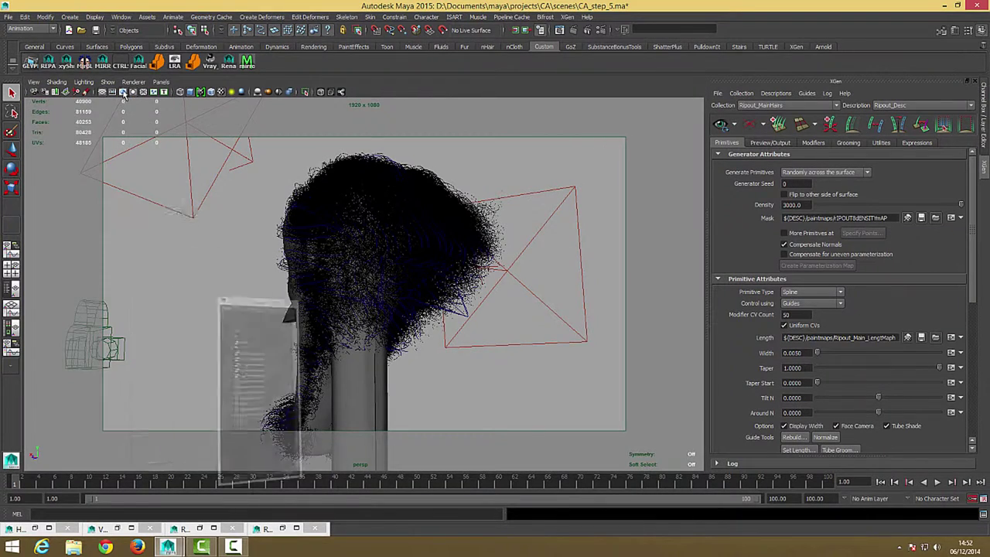
{"action": "left_click_drag", "start_coordinate": [370, 248], "coordinate": [405, 233], "text": "alt"}
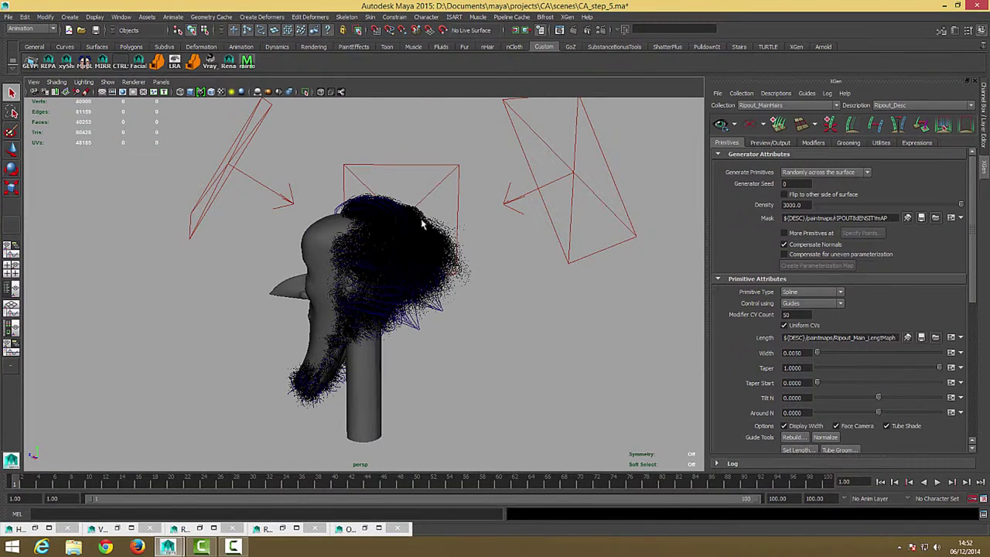
{"action": "left_click_drag", "start_coordinate": [447, 250], "coordinate": [469, 284], "text": "alt"}
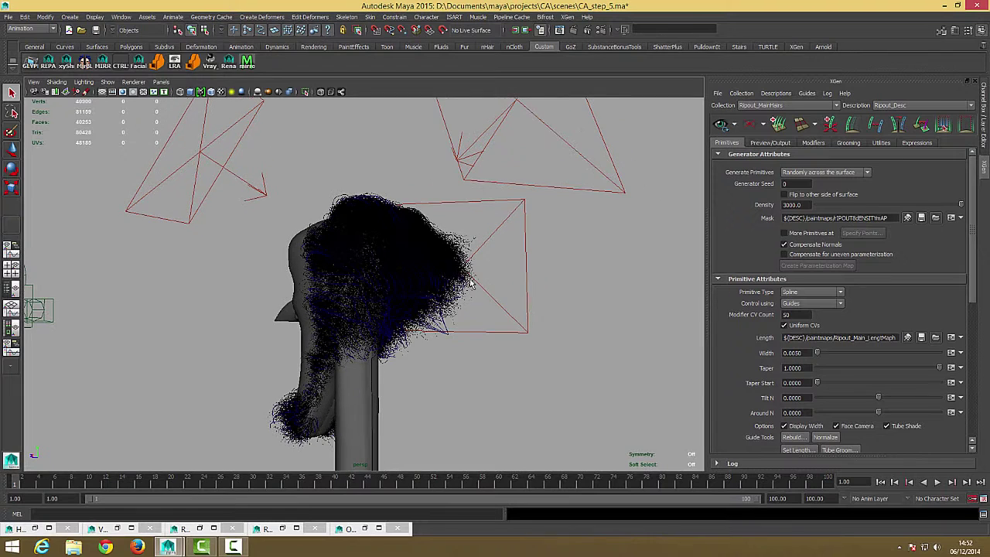
Step: Keep Ripout_Desc as the active XGen description and view the head from another angle
{"action": "left_click", "coordinate": [889, 105]}
{"action": "left_click", "coordinate": [899, 115]}
{"action": "scroll", "coordinate": [345, 198], "scroll_direction": "up", "scroll_amount": 2}
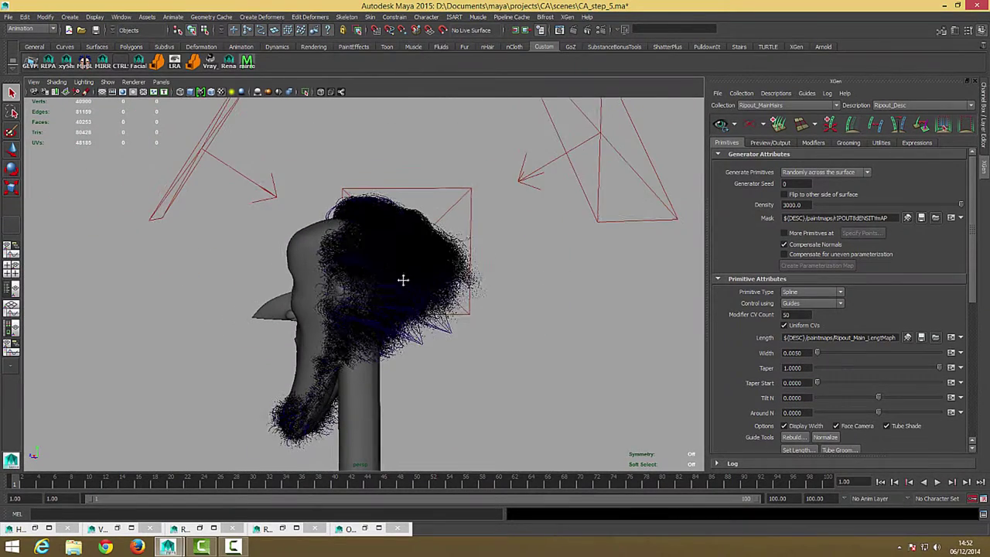
{"action": "left_click_drag", "start_coordinate": [364, 266], "coordinate": [735, 219], "text": "alt"}
Step: Check Use Animation under Guide Animation for the Ripout_Desc hair
{"action": "scroll", "coordinate": [854, 258], "scroll_direction": "down", "scroll_amount": 3}
{"action": "scroll", "coordinate": [854, 271], "scroll_direction": "down", "scroll_amount": 3}
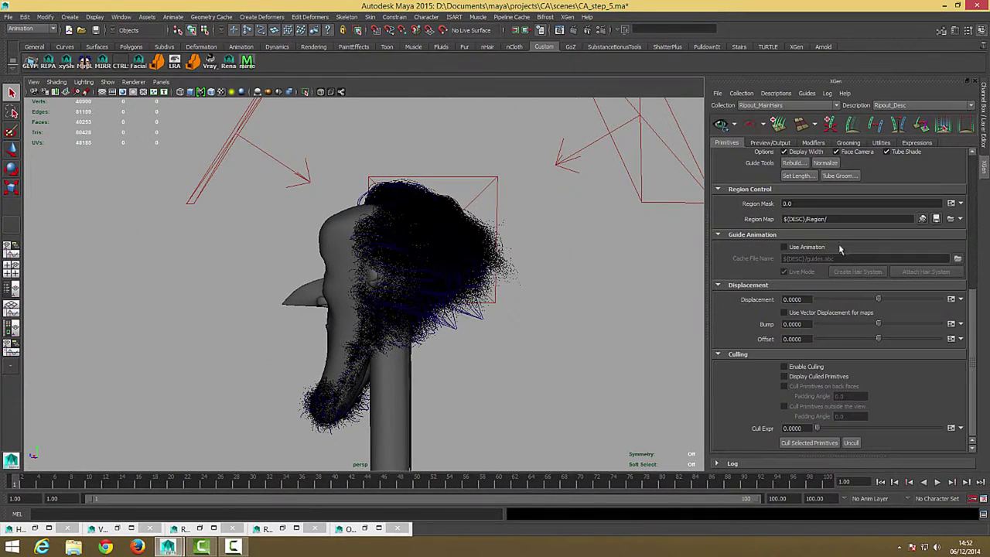
{"action": "left_click", "coordinate": [783, 247]}
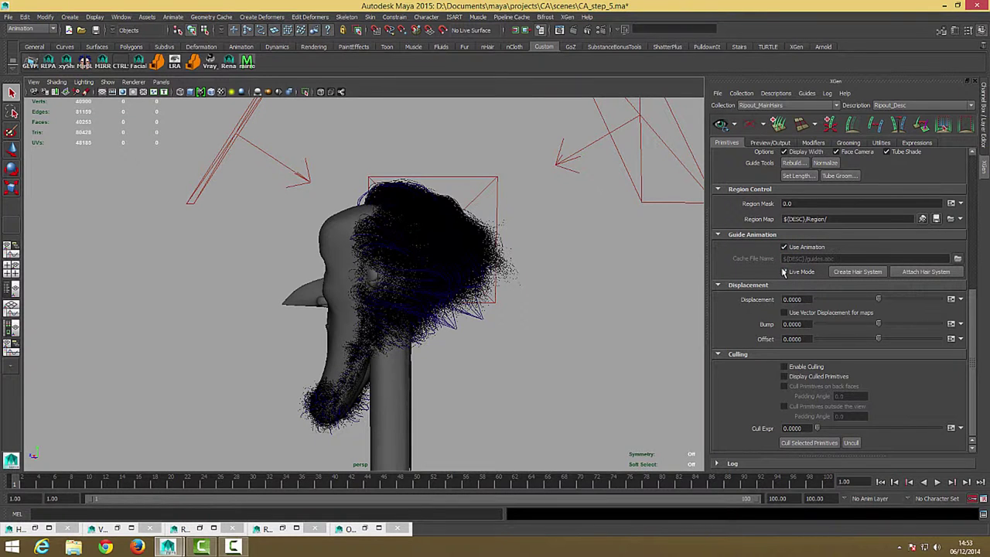
{"action": "scroll", "coordinate": [452, 278], "scroll_direction": "up", "scroll_amount": 2}
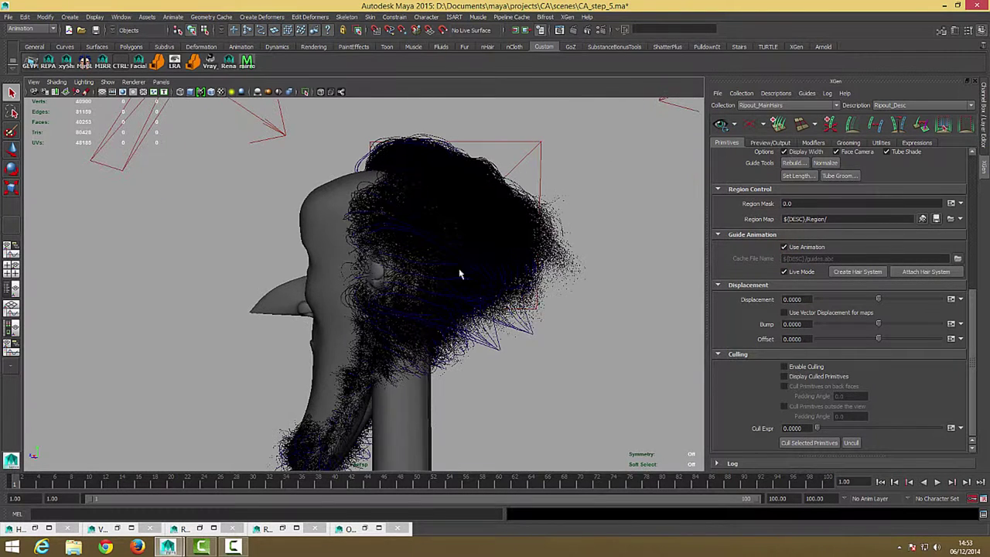
{"action": "scroll", "coordinate": [444, 191], "scroll_direction": "down", "scroll_amount": 2}
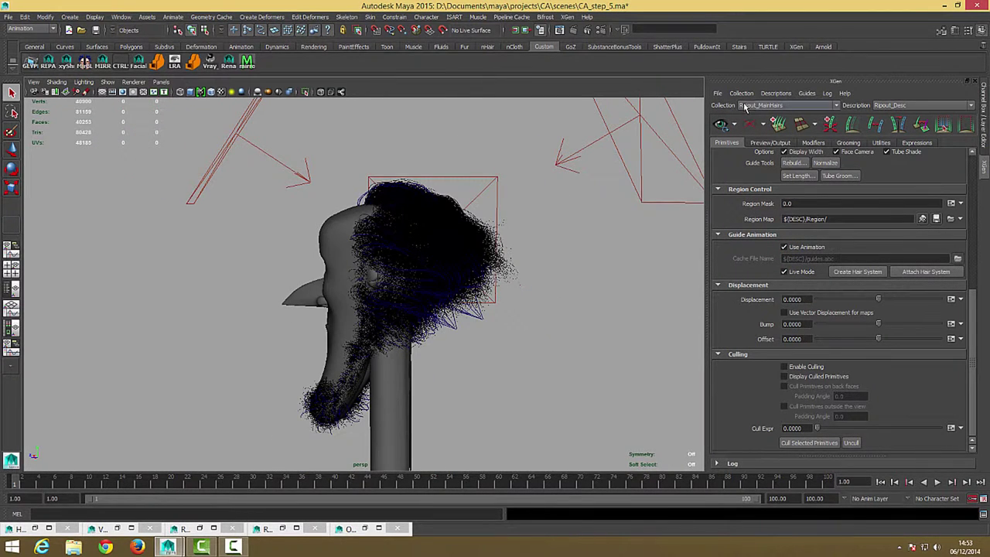
Step: Refresh the XGen hair preview and check its preview options
{"action": "left_click", "coordinate": [722, 123]}
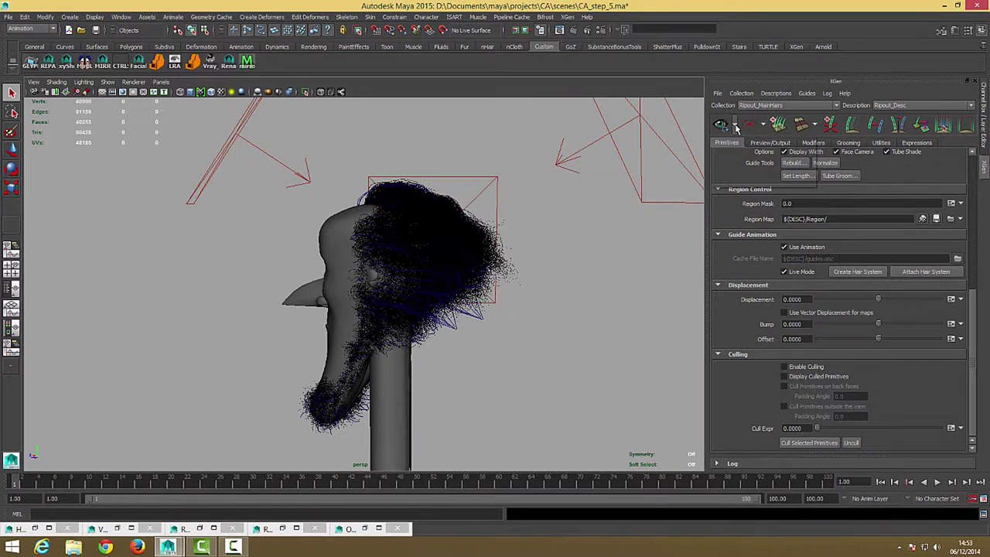
{"action": "left_click", "coordinate": [734, 124]}
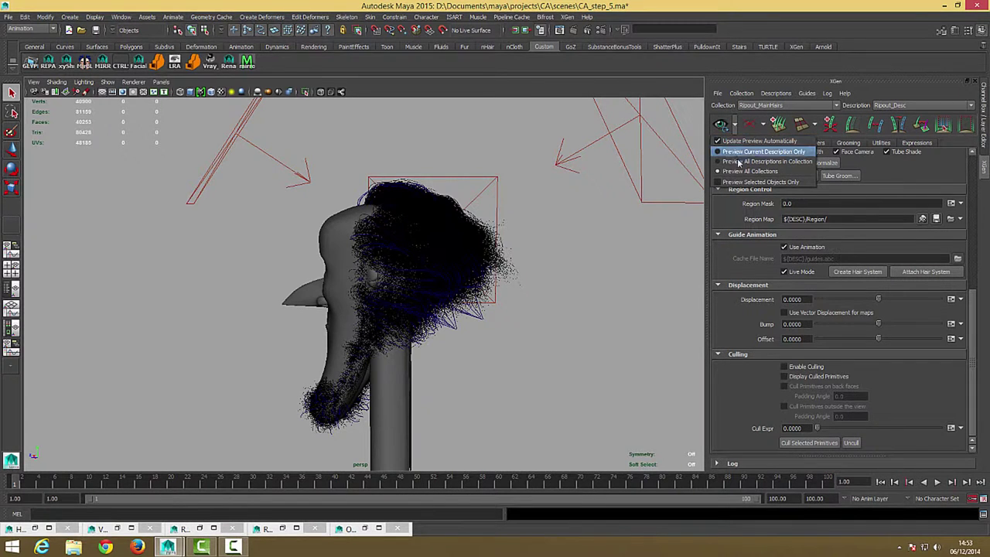
{"action": "mouse_move", "coordinate": [536, 220]}
{"action": "left_mouse_down", "text": "alt"}
{"action": "mouse_move", "coordinate": [549, 253]}
{"action": "mouse_move", "coordinate": [402, 257]}
{"action": "mouse_move", "coordinate": [418, 211]}
{"action": "mouse_move", "coordinate": [414, 267]}
{"action": "left_mouse_up", "text": "alt"}
{"action": "left_click", "coordinate": [363, 185]}
Step: Unhide all objects and select C_Ripout_Main_scalp, then Head_mesh, from the MESH group
{"action": "left_click", "coordinate": [415, 266]}
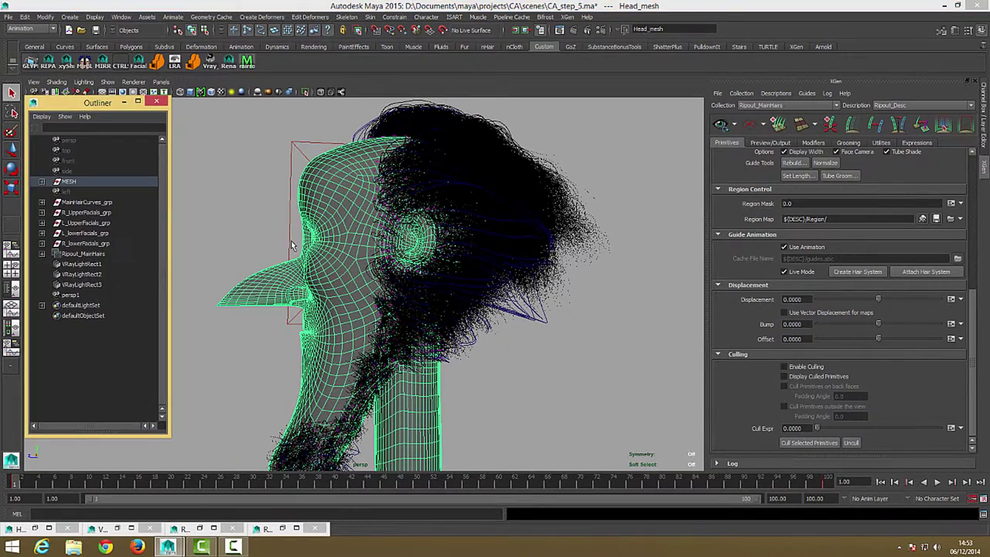
{"action": "left_click_drag", "start_coordinate": [304, 233], "coordinate": [380, 230], "text": "alt"}
{"action": "left_click", "coordinate": [41, 181]}
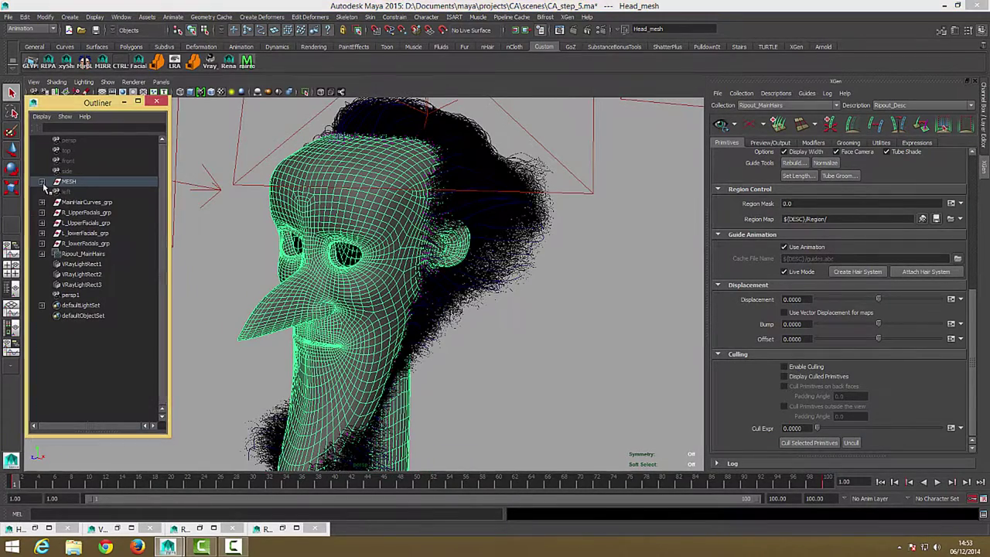
{"action": "left_click", "coordinate": [116, 233]}
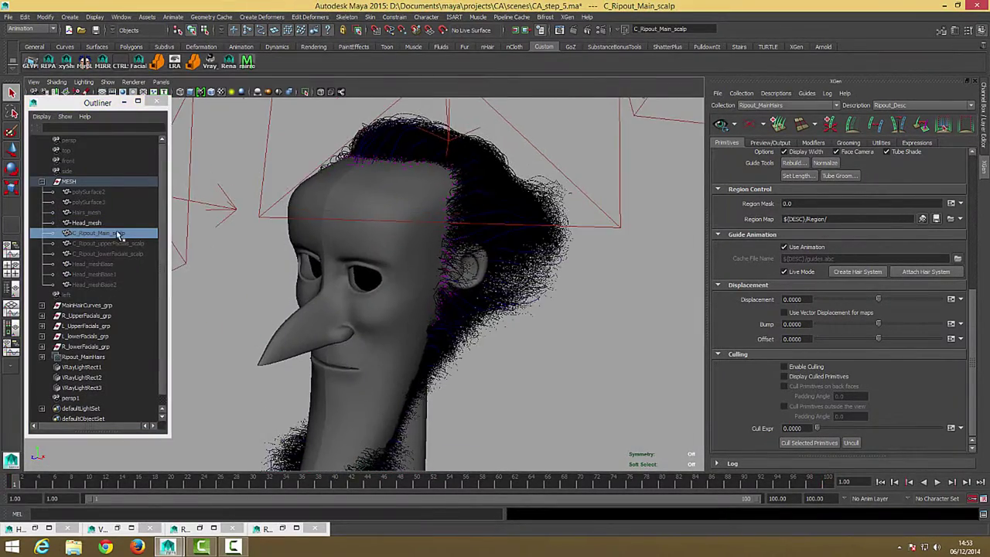
{"action": "key", "text": "shift+h"}
{"action": "left_click", "coordinate": [93, 224], "text": "ctrl"}
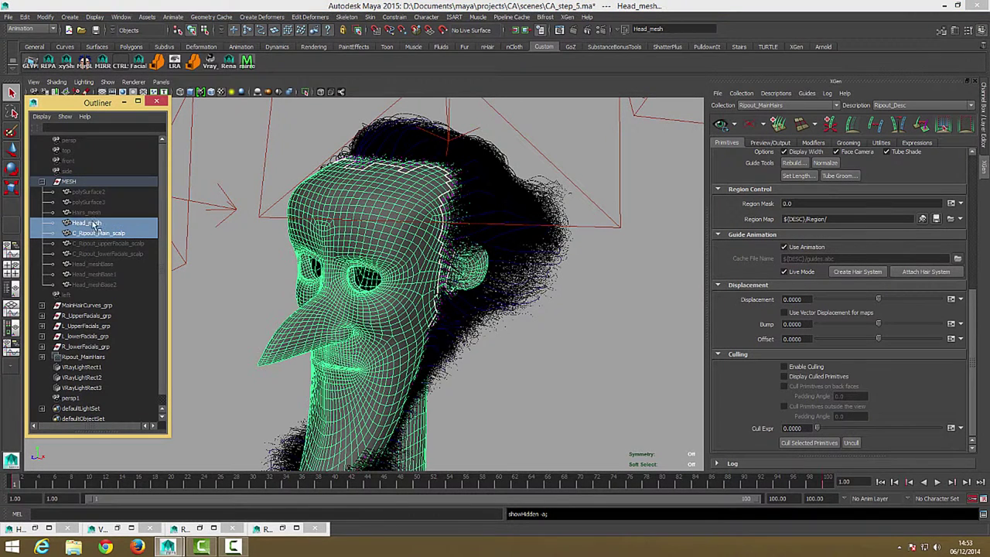
Step: Wrap the scalp to Head_mesh with Create Deformers > Wrap and inspect the hair
{"action": "left_click", "coordinate": [252, 17]}
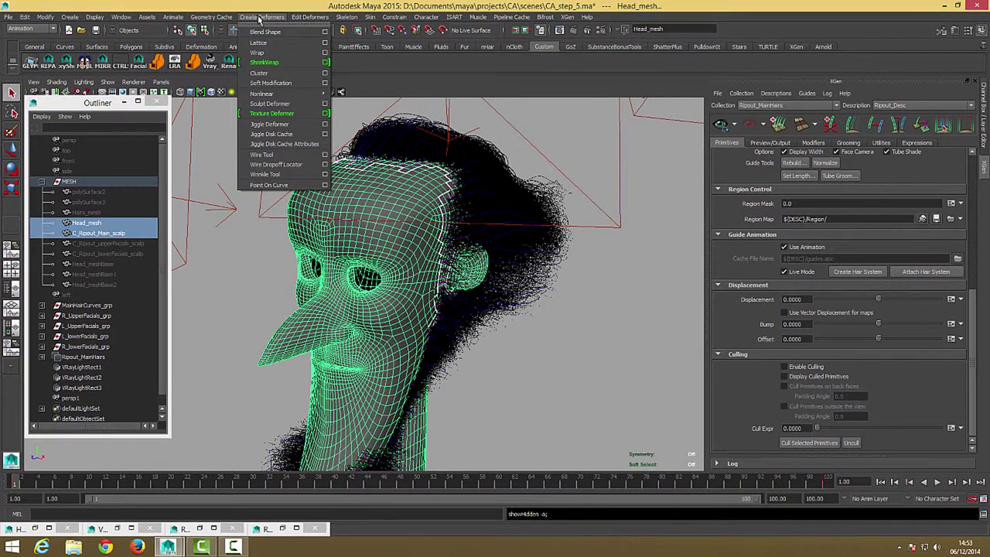
{"action": "left_click", "coordinate": [297, 52]}
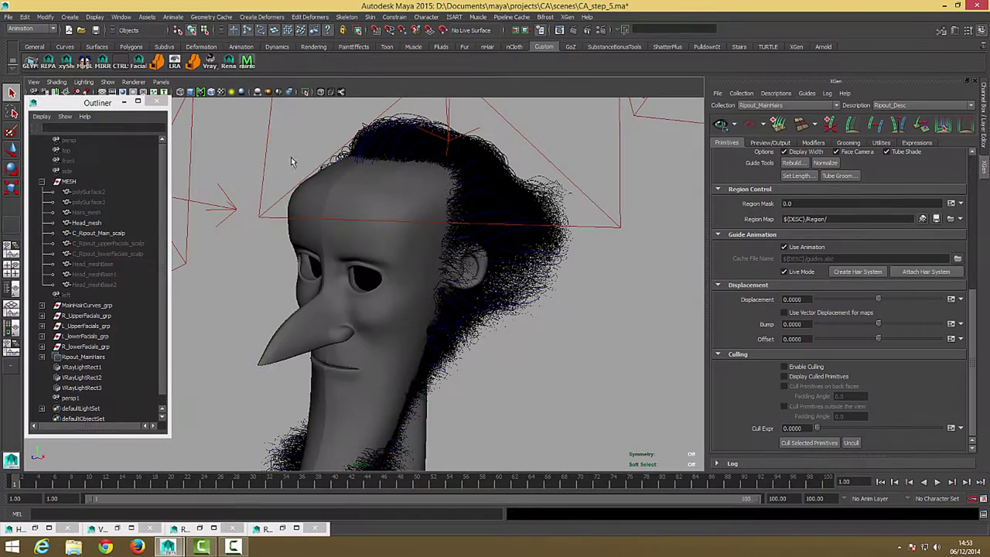
{"action": "left_click_drag", "start_coordinate": [291, 160], "coordinate": [548, 250], "text": "alt"}
{"action": "scroll", "coordinate": [424, 252], "scroll_direction": "up", "scroll_amount": 2}
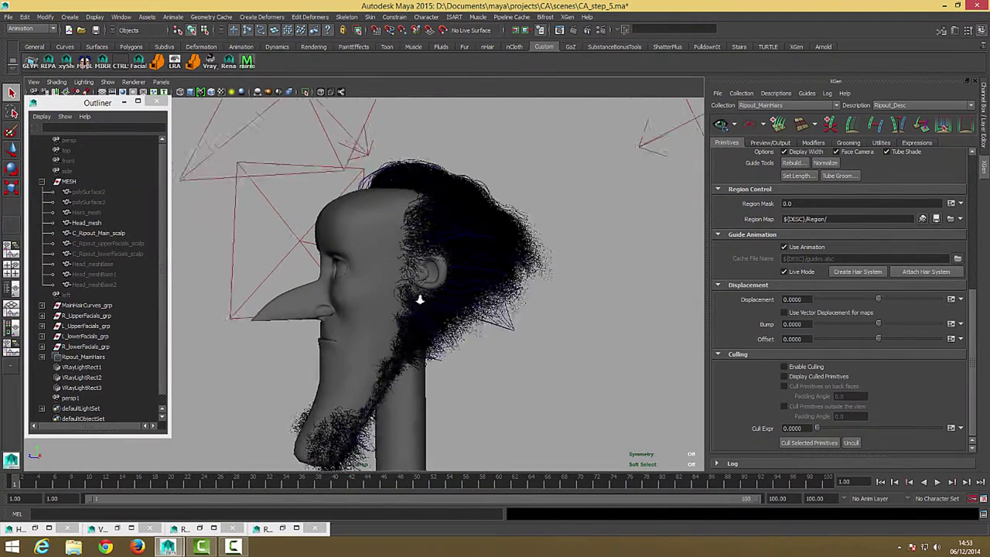
{"action": "scroll", "coordinate": [402, 238], "scroll_direction": "up", "scroll_amount": 1}
{"action": "scroll", "coordinate": [403, 255], "scroll_direction": "up", "scroll_amount": 2}
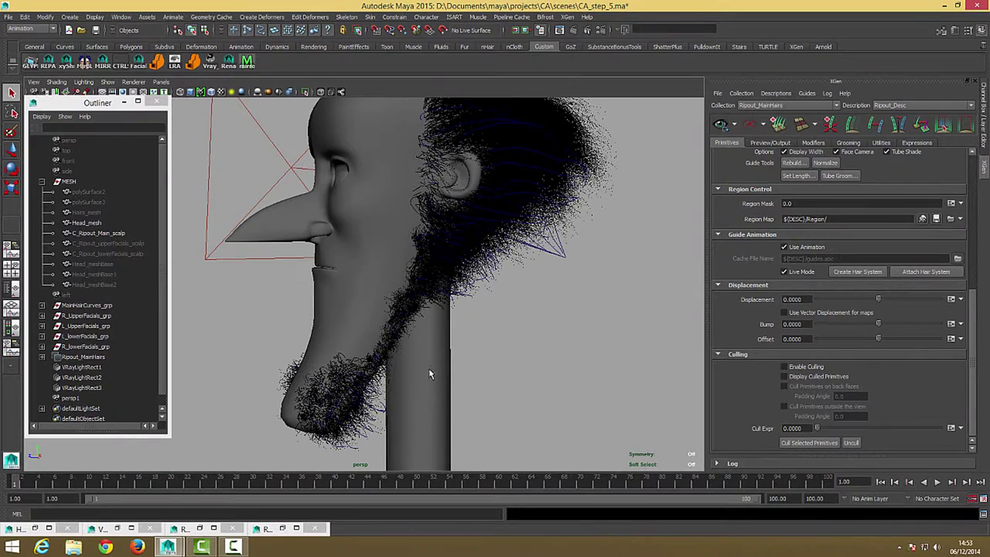
{"action": "mouse_move", "coordinate": [442, 370]}
{"action": "left_mouse_down", "text": "alt"}
{"action": "mouse_move", "coordinate": [451, 307]}
{"action": "mouse_move", "coordinate": [371, 312]}
{"action": "mouse_move", "coordinate": [539, 255]}
{"action": "mouse_move", "coordinate": [409, 128]}
{"action": "left_mouse_up", "text": "alt"}
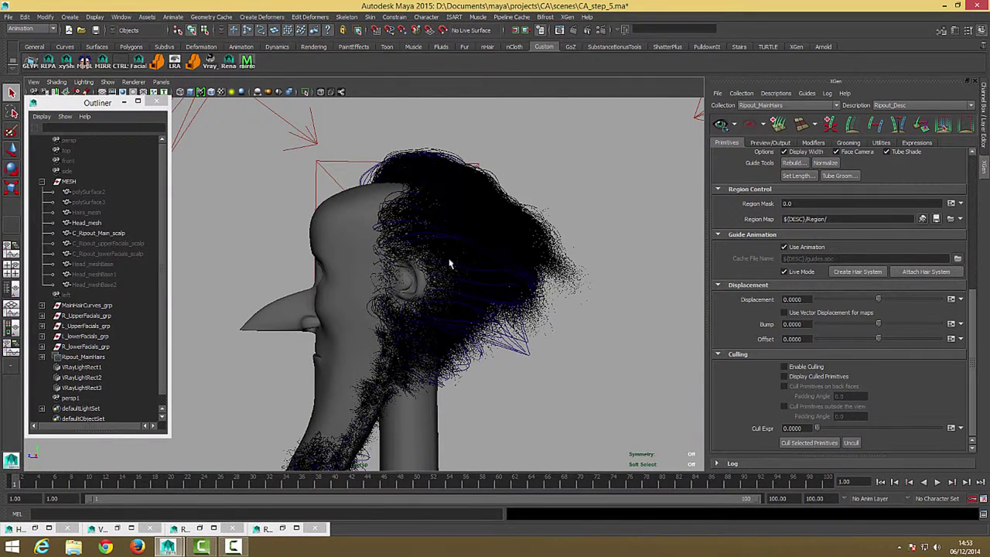
{"action": "mouse_move", "coordinate": [493, 239]}
{"action": "left_mouse_down", "text": "alt"}
{"action": "mouse_move", "coordinate": [478, 241]}
{"action": "mouse_move", "coordinate": [554, 262]}
{"action": "left_mouse_up", "text": "alt"}
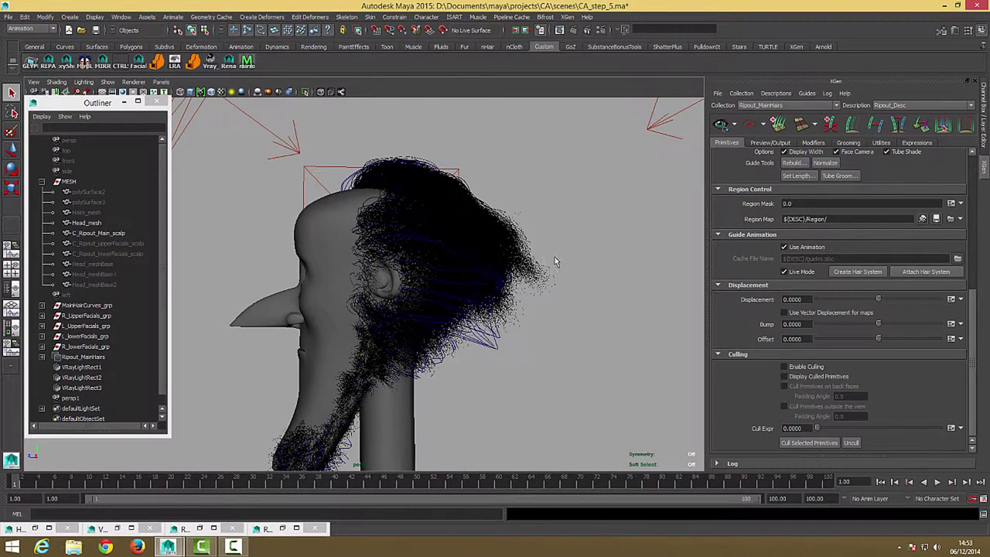
Step: Create a hair system from the XGen guides in Guide Animation
{"action": "left_click", "coordinate": [863, 272]}
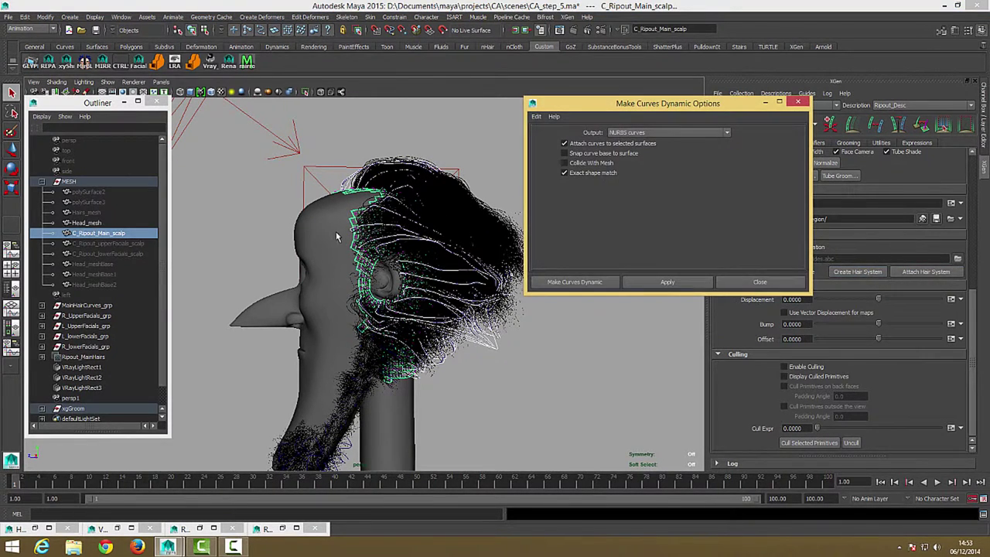
{"action": "right_click_drag", "start_coordinate": [336, 236], "coordinate": [310, 306], "text": "alt"}
{"action": "scroll", "coordinate": [55, 334], "scroll_direction": "down", "scroll_amount": 1}
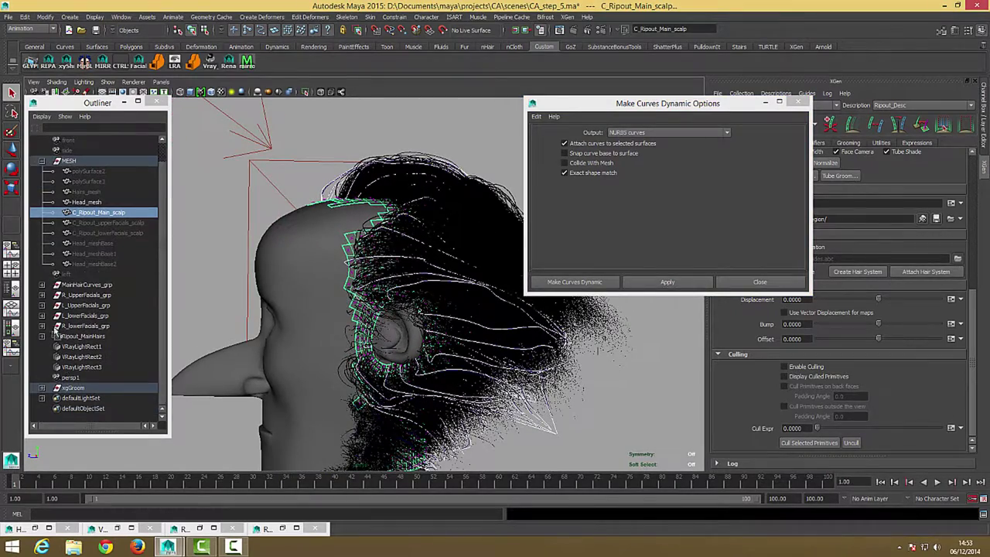
Step: Select C_Ripout_Main_scalp as the surface and enable Exact shape match in Make Curves Dynamic Options
{"action": "left_click", "coordinate": [42, 388]}
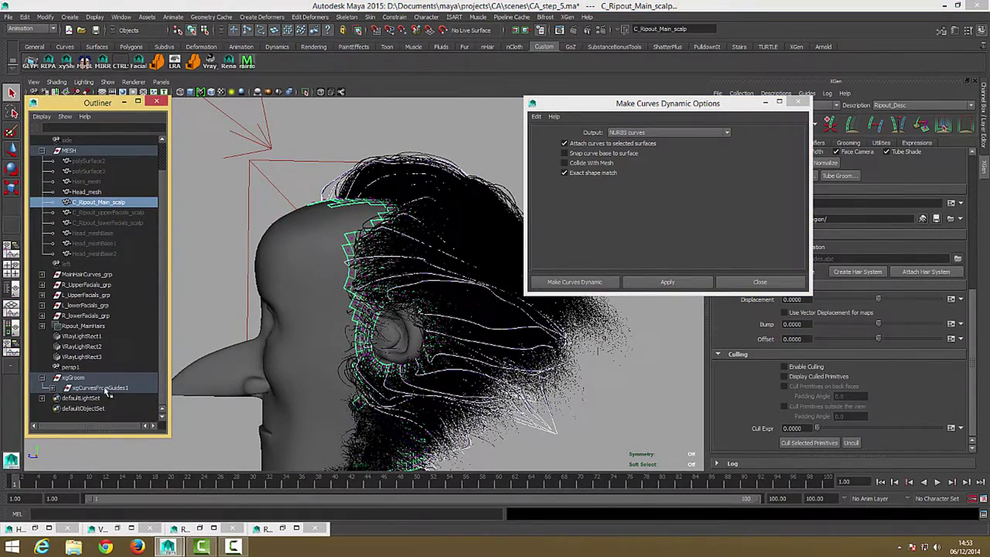
{"action": "mouse_move", "coordinate": [420, 247]}
{"action": "left_mouse_down", "text": "alt"}
{"action": "mouse_move", "coordinate": [378, 336]}
{"action": "mouse_move", "coordinate": [492, 232]}
{"action": "left_mouse_up", "text": "alt"}
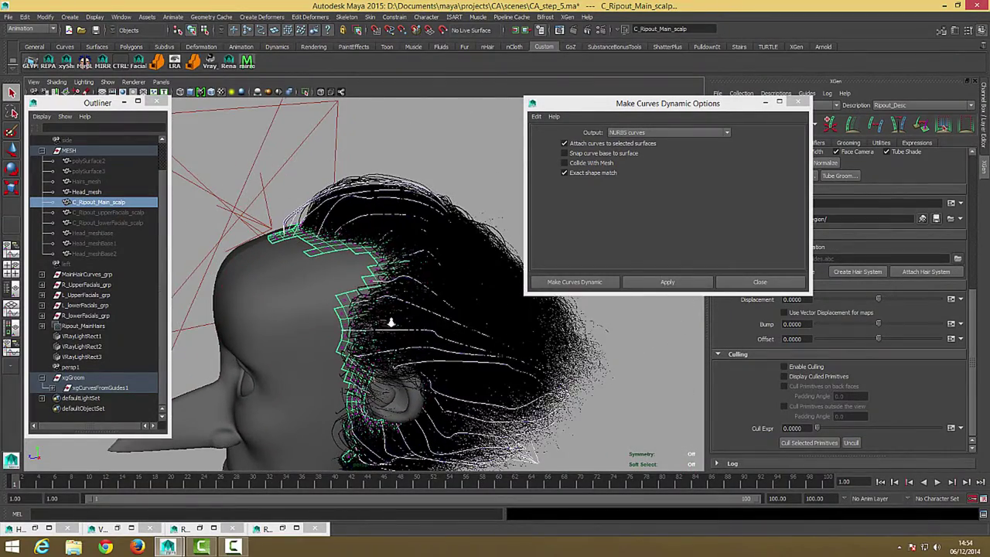
{"action": "left_click_drag", "start_coordinate": [391, 323], "coordinate": [256, 313], "text": "alt"}
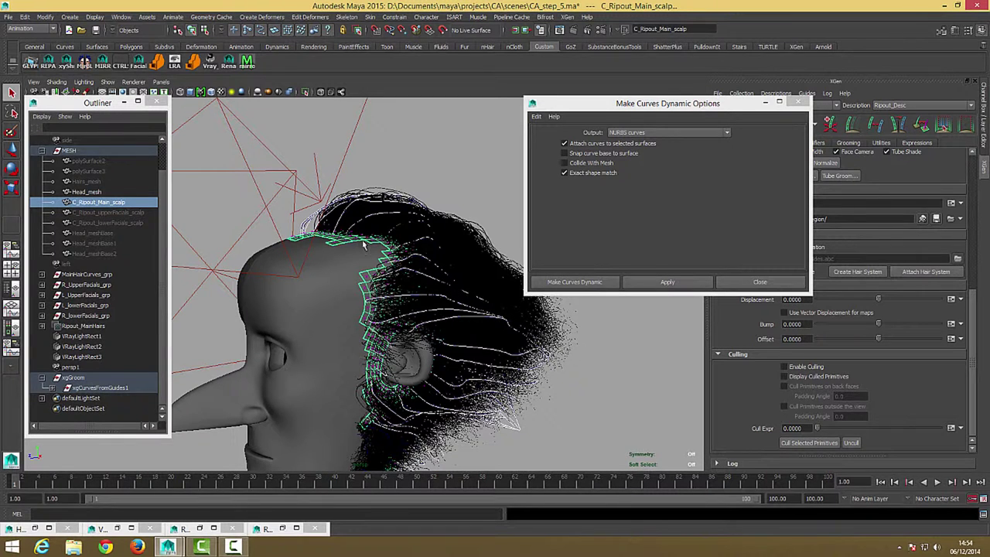
{"action": "left_click", "coordinate": [104, 203]}
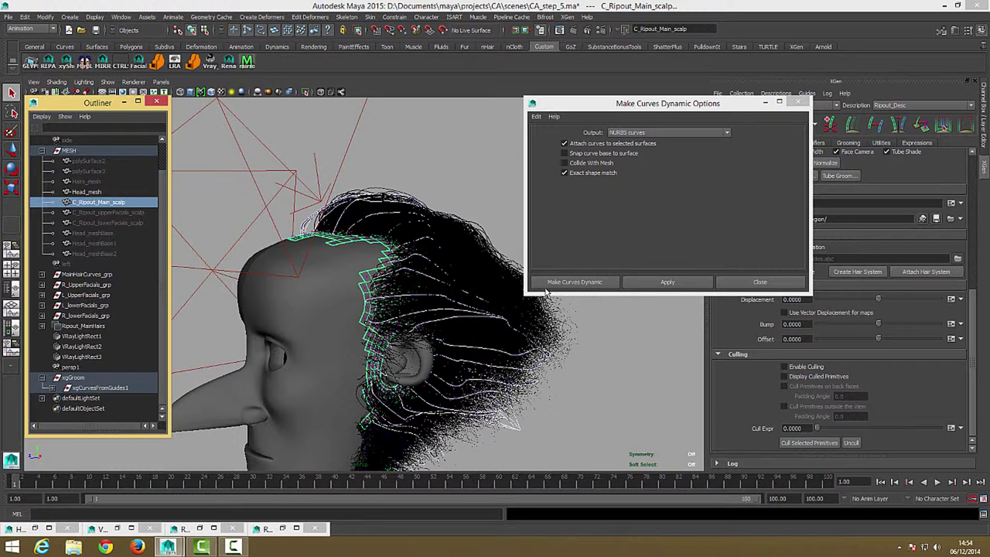
{"action": "left_click", "coordinate": [564, 172]}
Step: Make the guide curves dynamic, then play and stop the hair simulation
{"action": "left_click", "coordinate": [566, 283]}
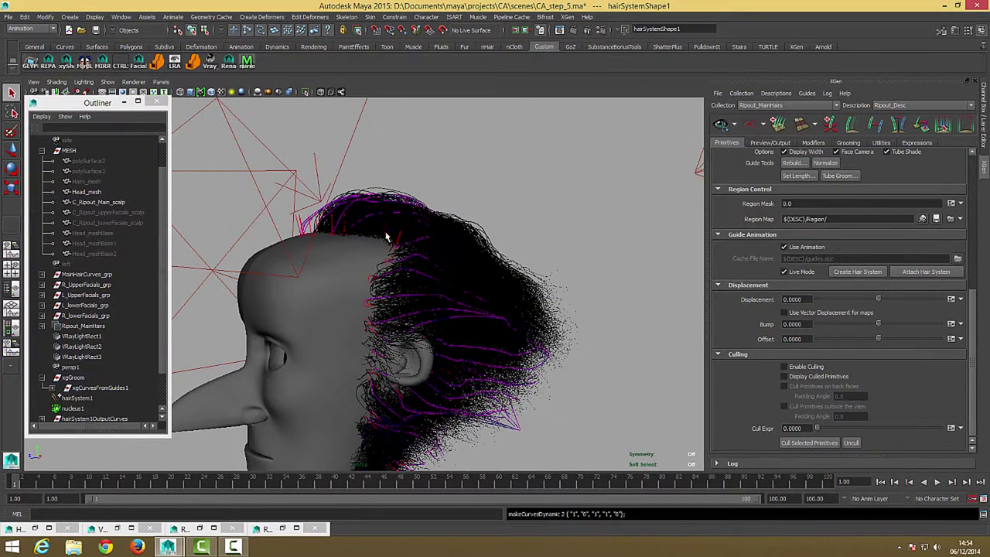
{"action": "mouse_move", "coordinate": [442, 255]}
{"action": "left_mouse_down", "text": "alt"}
{"action": "mouse_move", "coordinate": [424, 260]}
{"action": "mouse_move", "coordinate": [407, 232]}
{"action": "left_mouse_up", "text": "alt"}
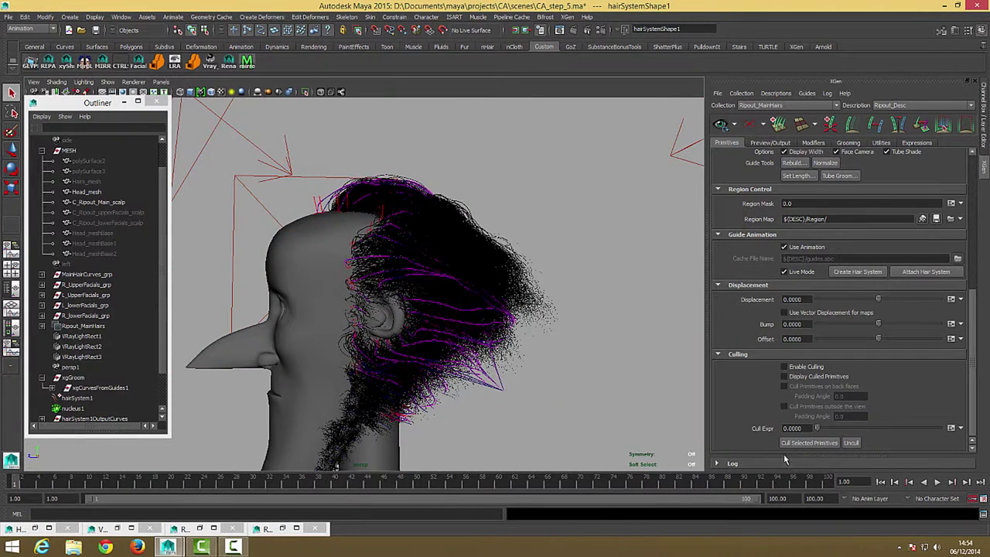
{"action": "left_click", "coordinate": [938, 482]}
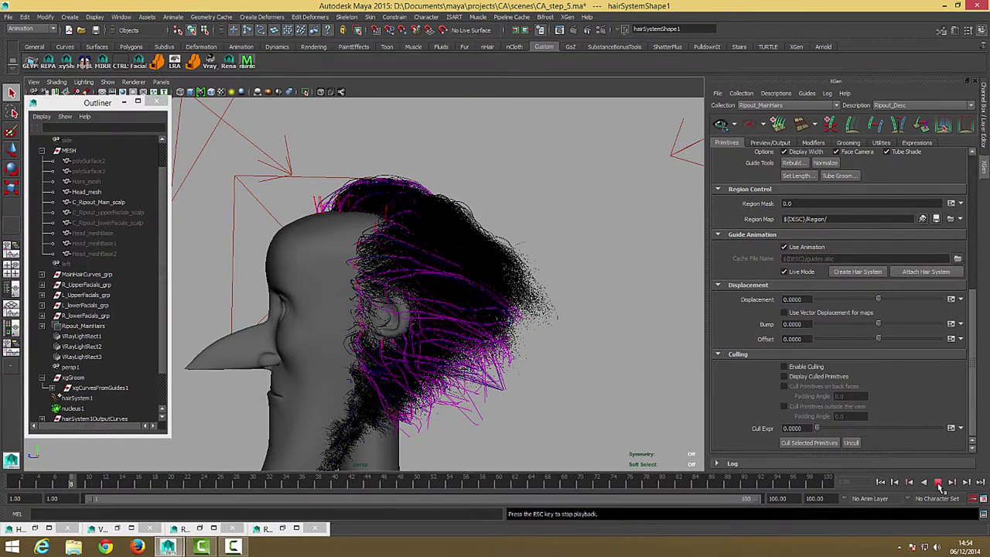
{"action": "left_click", "coordinate": [938, 482]}
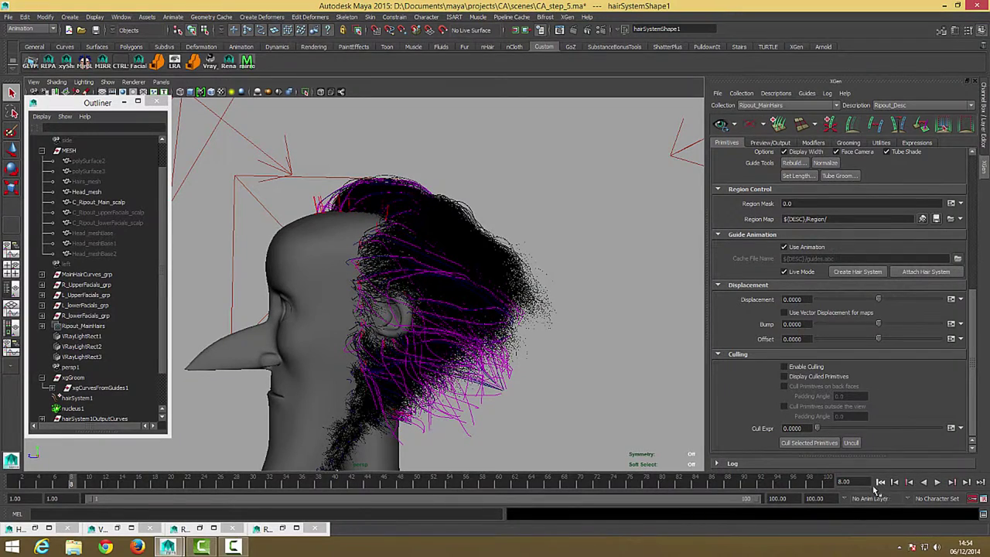
Step: Orbit and zoom in to inspect the settled hair up close
{"action": "mouse_move", "coordinate": [556, 339]}
{"action": "left_mouse_down", "text": "alt"}
{"action": "mouse_move", "coordinate": [524, 358]}
{"action": "mouse_move", "coordinate": [503, 348]}
{"action": "left_mouse_up", "text": "alt"}
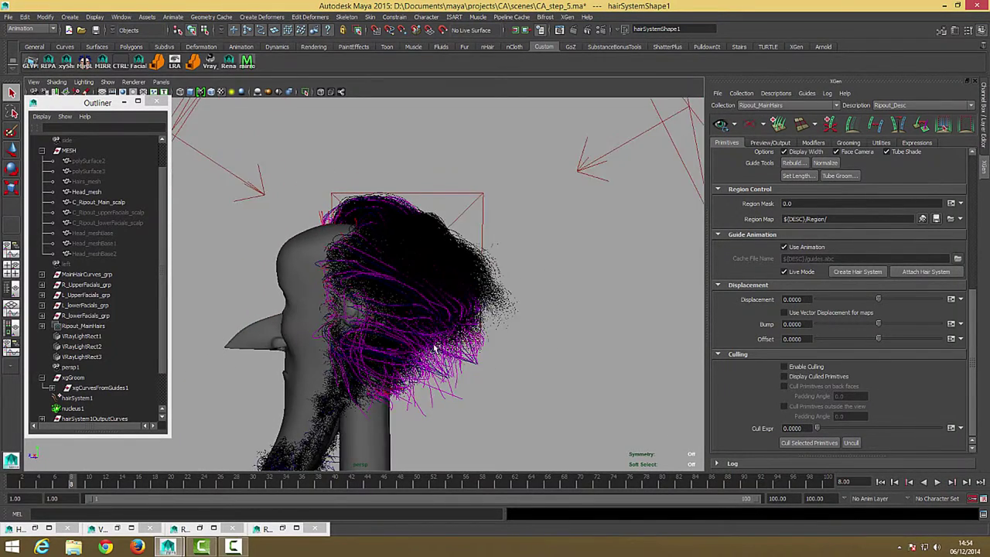
{"action": "scroll", "coordinate": [503, 348], "scroll_direction": "up", "scroll_amount": 5}
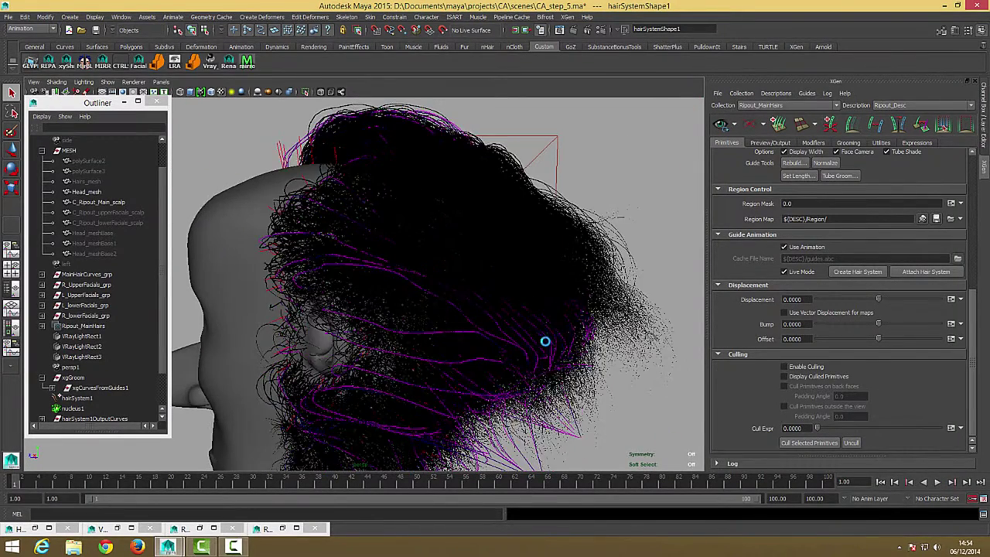
{"action": "scroll", "coordinate": [440, 322], "scroll_direction": "down", "scroll_amount": 3}
{"action": "scroll", "coordinate": [431, 333], "scroll_direction": "down", "scroll_amount": 2}
{"action": "left_click_drag", "start_coordinate": [432, 332], "coordinate": [442, 299], "text": "alt"}
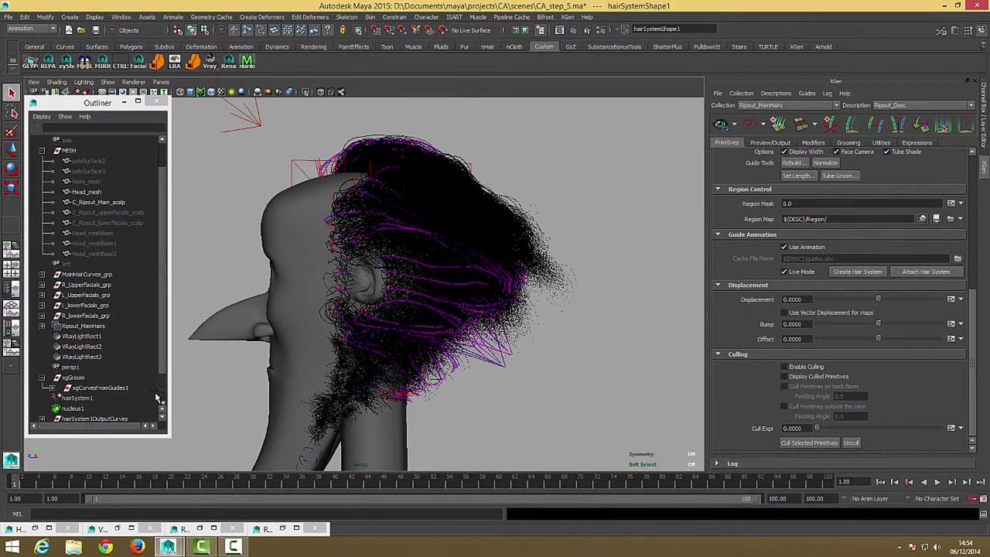
{"action": "scroll", "coordinate": [89, 404], "scroll_direction": "down", "scroll_amount": 2}
{"action": "left_click", "coordinate": [73, 368]}
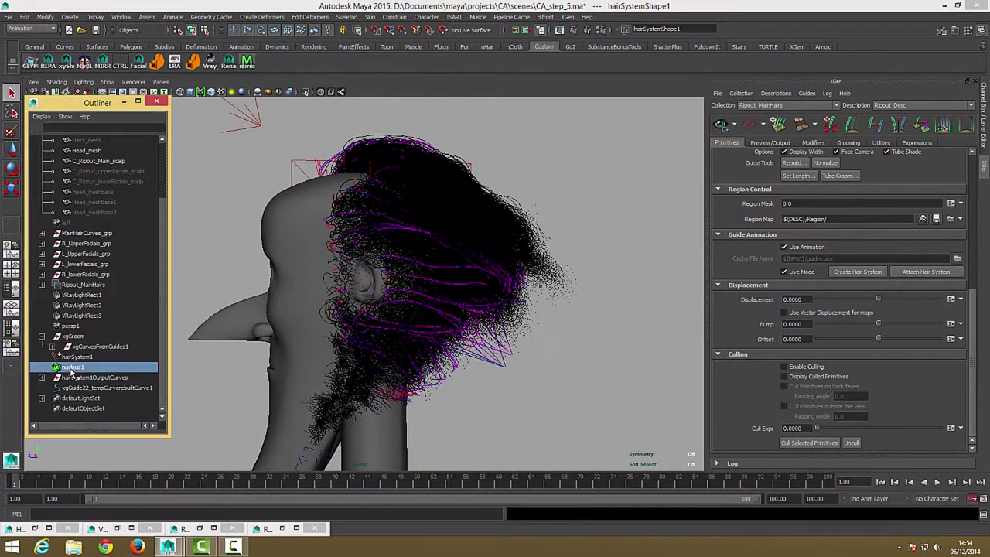
{"action": "left_click", "coordinate": [959, 31]}
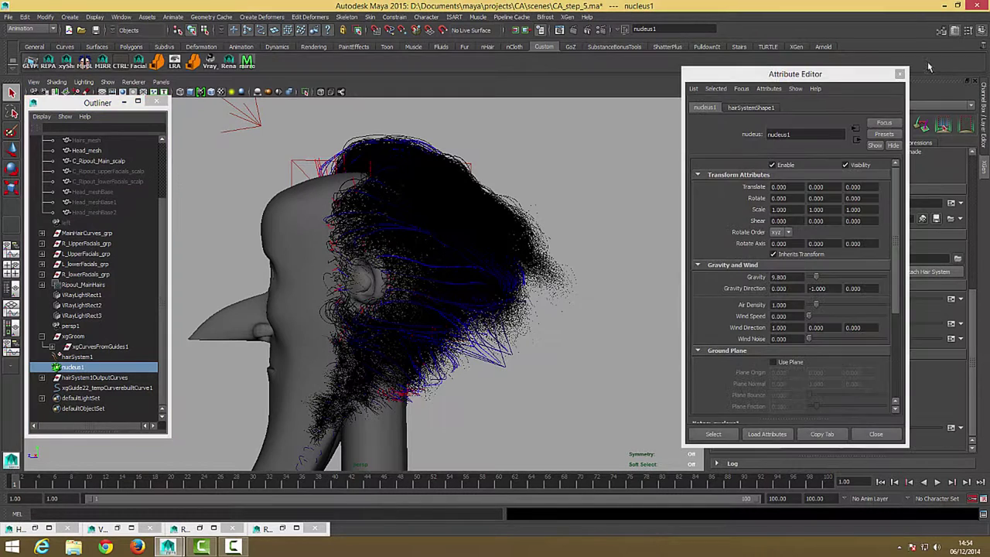
{"action": "scroll", "coordinate": [802, 357], "scroll_direction": "down", "scroll_amount": 5}
{"action": "scroll", "coordinate": [803, 356], "scroll_direction": "up", "scroll_amount": 4}
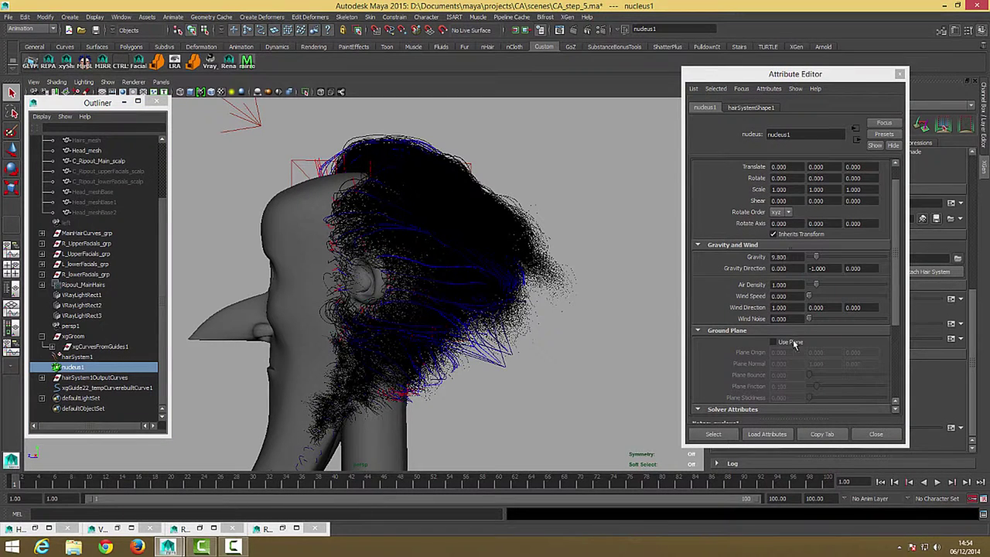
{"action": "left_click", "coordinate": [899, 75]}
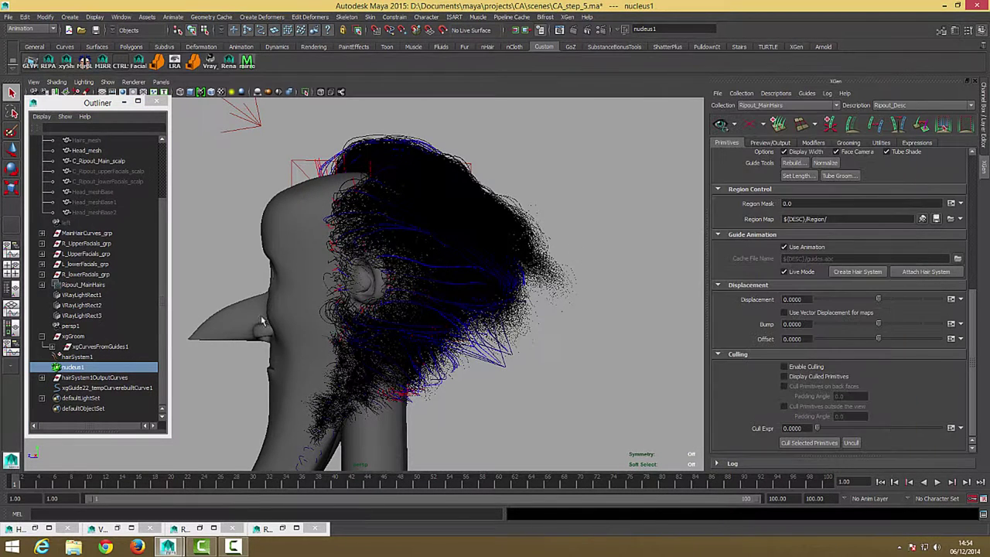
{"action": "left_click", "coordinate": [81, 357]}
{"action": "left_click", "coordinate": [954, 31]}
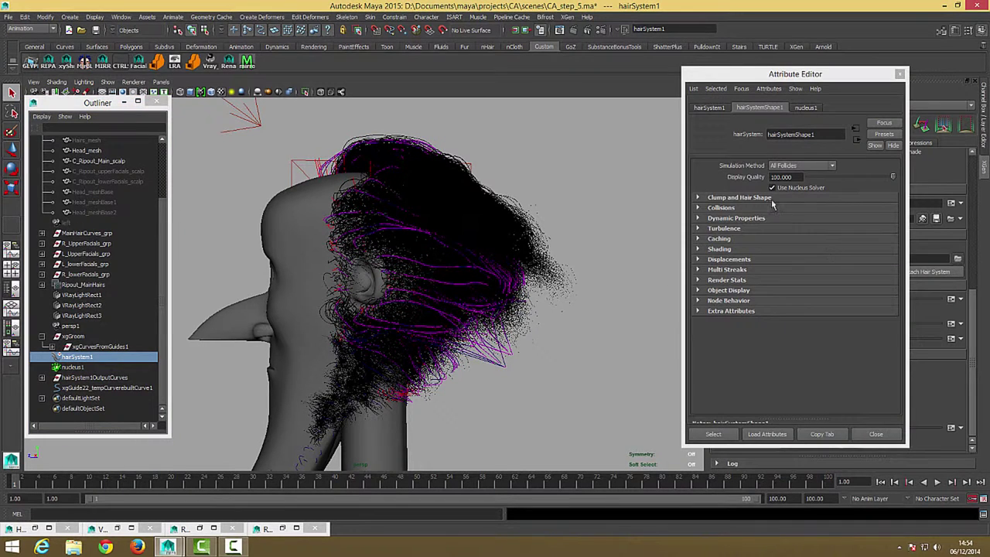
{"action": "left_click", "coordinate": [736, 198]}
{"action": "left_click", "coordinate": [737, 198]}
{"action": "left_click", "coordinate": [727, 207]}
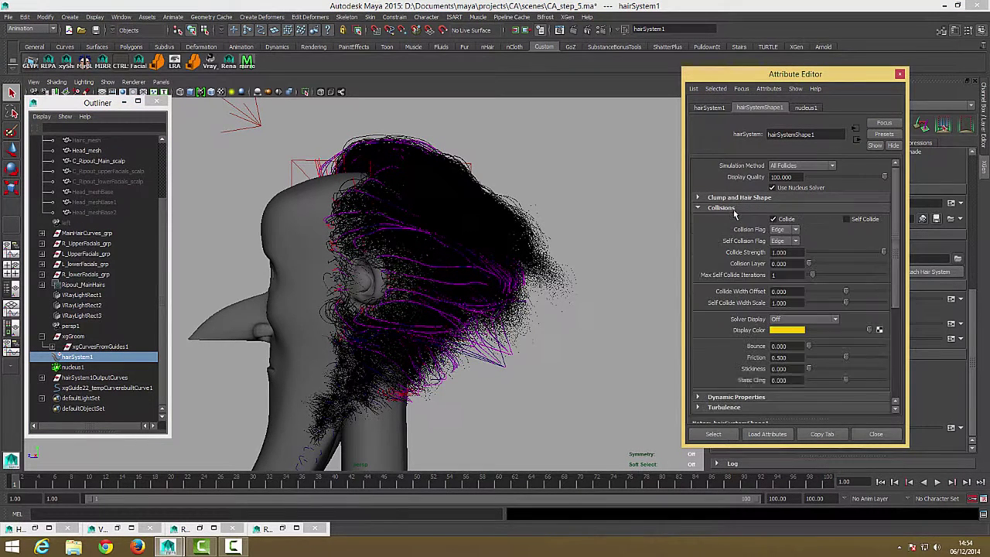
{"action": "right_click_drag", "start_coordinate": [484, 298], "coordinate": [484, 355], "text": "alt"}
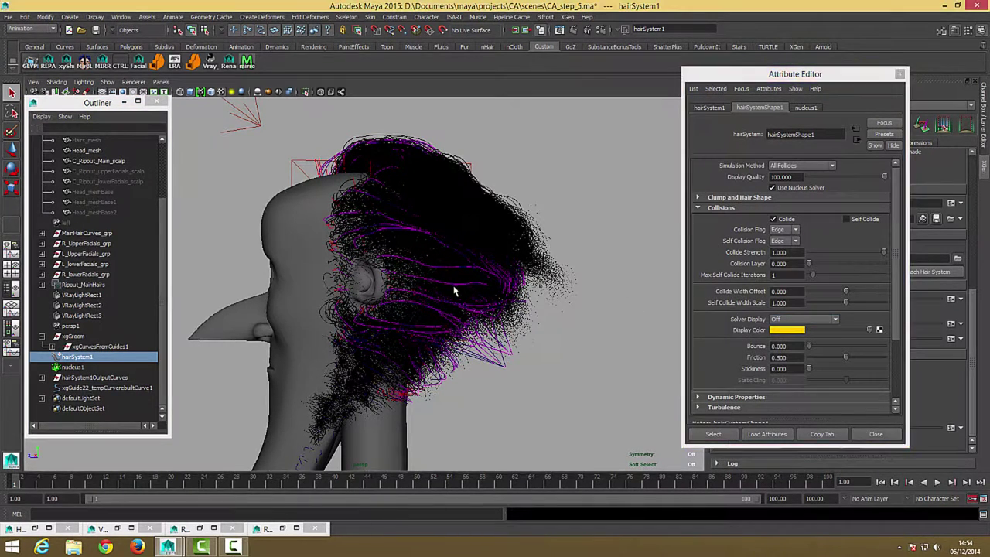
{"action": "left_click_drag", "start_coordinate": [484, 355], "coordinate": [433, 356], "text": "alt"}
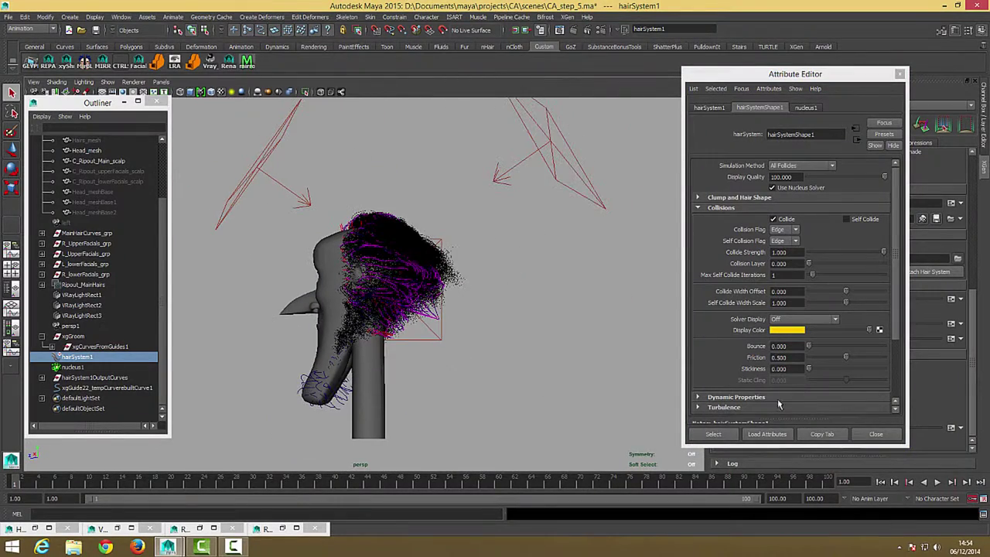
{"action": "left_click", "coordinate": [875, 436]}
{"action": "left_click", "coordinate": [326, 288]}
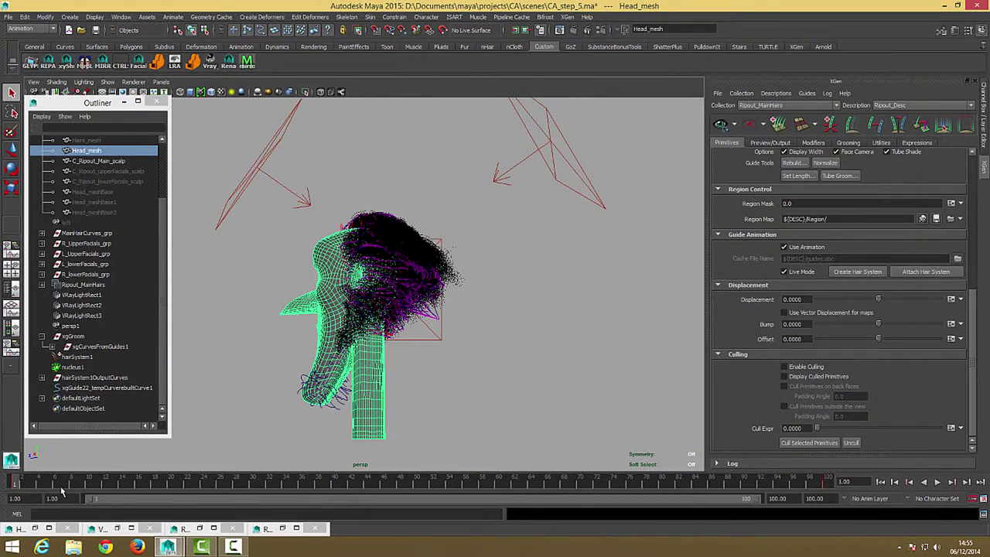
Step: Delete the keys on all Head_mesh channels in the Channel Box, then deselect it
{"action": "left_click", "coordinate": [984, 91]}
{"action": "left_click_drag", "start_coordinate": [928, 123], "coordinate": [925, 203]}
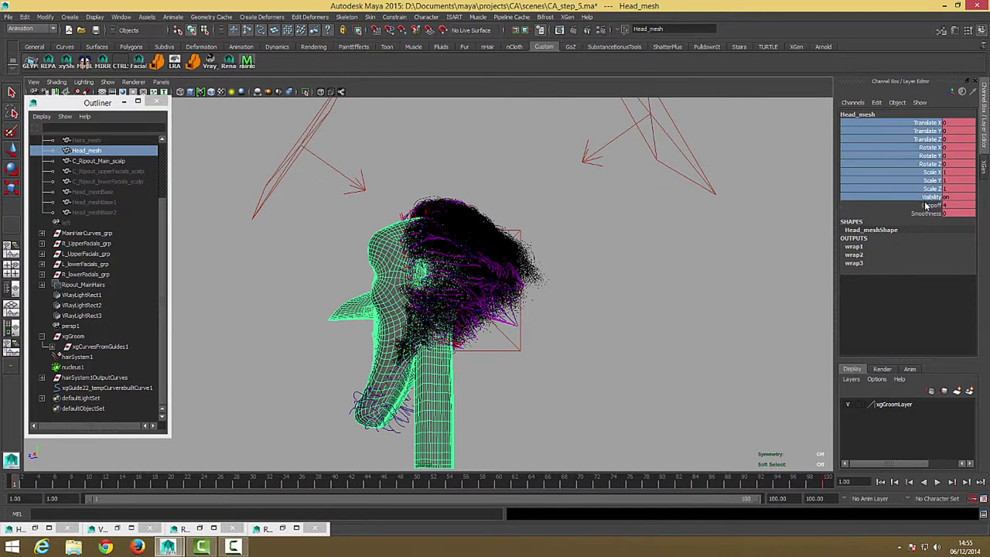
{"action": "right_click", "coordinate": [914, 171]}
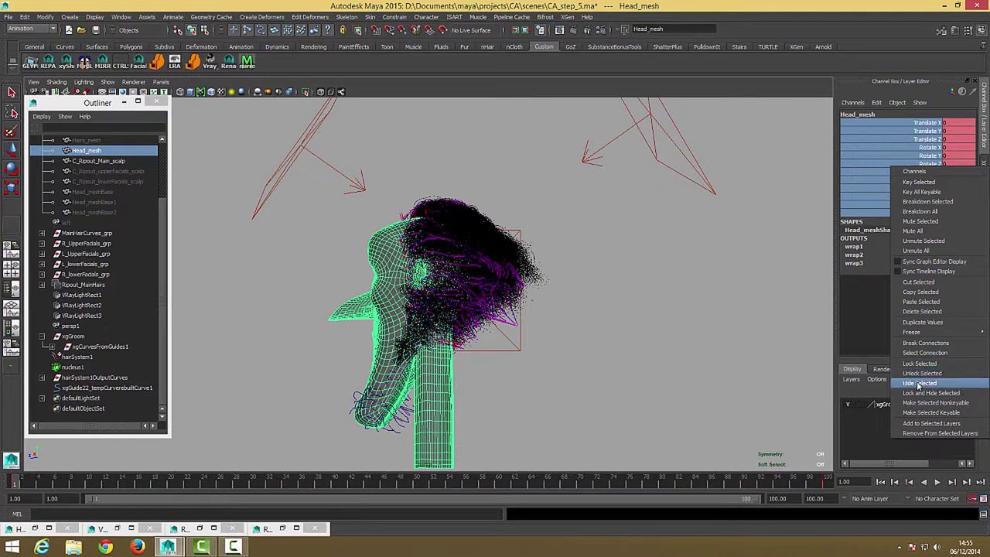
{"action": "left_click", "coordinate": [929, 312]}
{"action": "left_click", "coordinate": [732, 269]}
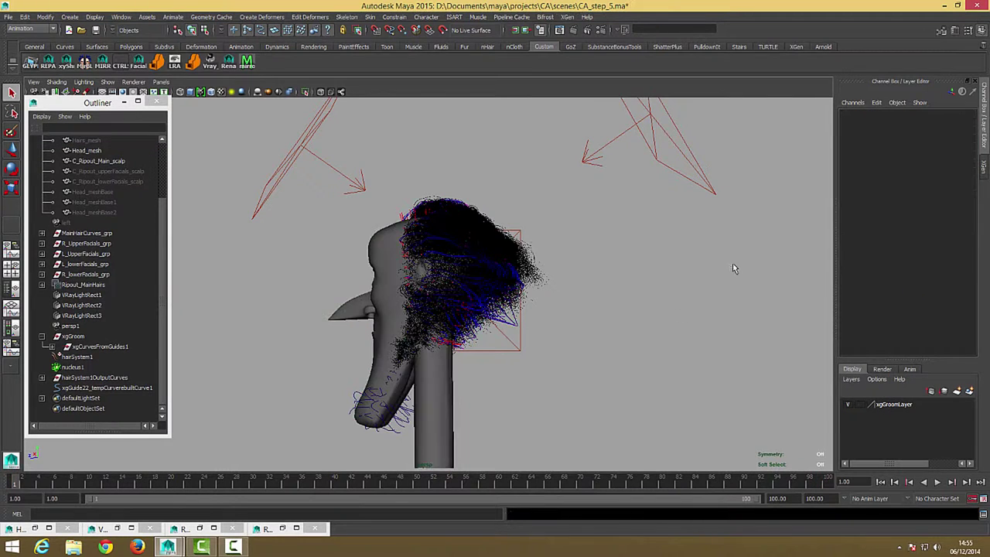
{"action": "mouse_move", "coordinate": [732, 269]}
{"action": "left_mouse_down", "text": "alt"}
{"action": "mouse_move", "coordinate": [718, 328]}
{"action": "mouse_move", "coordinate": [539, 286]}
{"action": "mouse_move", "coordinate": [596, 325]}
{"action": "mouse_move", "coordinate": [541, 294]}
{"action": "mouse_move", "coordinate": [554, 267]}
{"action": "mouse_move", "coordinate": [469, 285]}
{"action": "mouse_move", "coordinate": [583, 332]}
{"action": "mouse_move", "coordinate": [602, 228]}
{"action": "mouse_move", "coordinate": [625, 342]}
{"action": "left_mouse_up", "text": "alt"}
{"action": "mouse_move", "coordinate": [625, 343]}
{"action": "right_mouse_down", "text": "alt"}
{"action": "mouse_move", "coordinate": [451, 311]}
{"action": "mouse_move", "coordinate": [451, 334]}
{"action": "right_mouse_up", "text": "alt"}
{"action": "left_click_drag", "start_coordinate": [451, 334], "coordinate": [464, 359], "text": "alt"}
{"action": "mouse_move", "coordinate": [464, 359]}
{"action": "right_mouse_down", "text": "shift"}
{"action": "mouse_move", "coordinate": [402, 368]}
{"action": "mouse_move", "coordinate": [502, 358]}
{"action": "right_mouse_up", "text": "shift"}
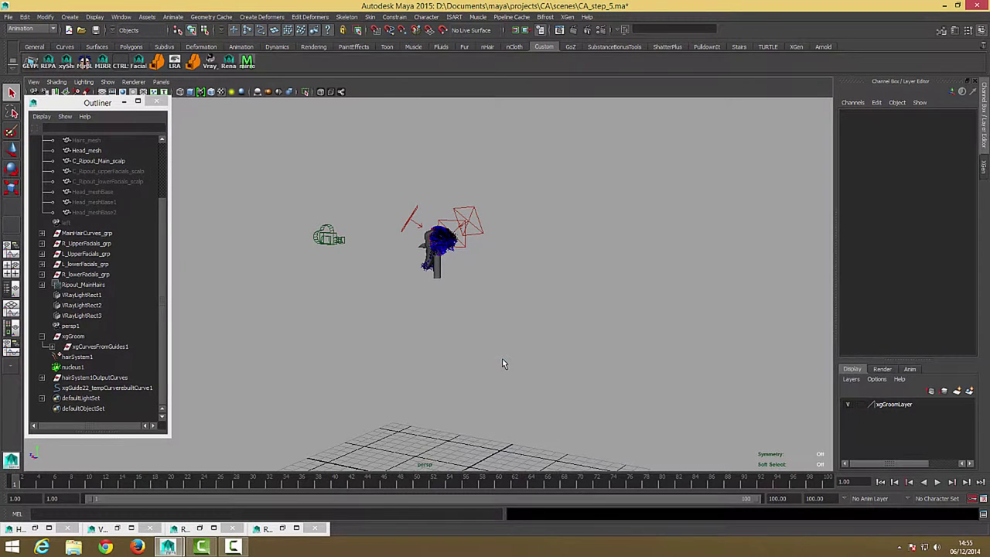
Step: Create a polygon sphere and move it up beside the head
{"action": "mouse_move", "coordinate": [502, 358]}
{"action": "middle_mouse_down", "text": "alt"}
{"action": "mouse_move", "coordinate": [521, 341]}
{"action": "mouse_move", "coordinate": [499, 331]}
{"action": "middle_mouse_up", "text": "alt"}
{"action": "key", "text": "w"}
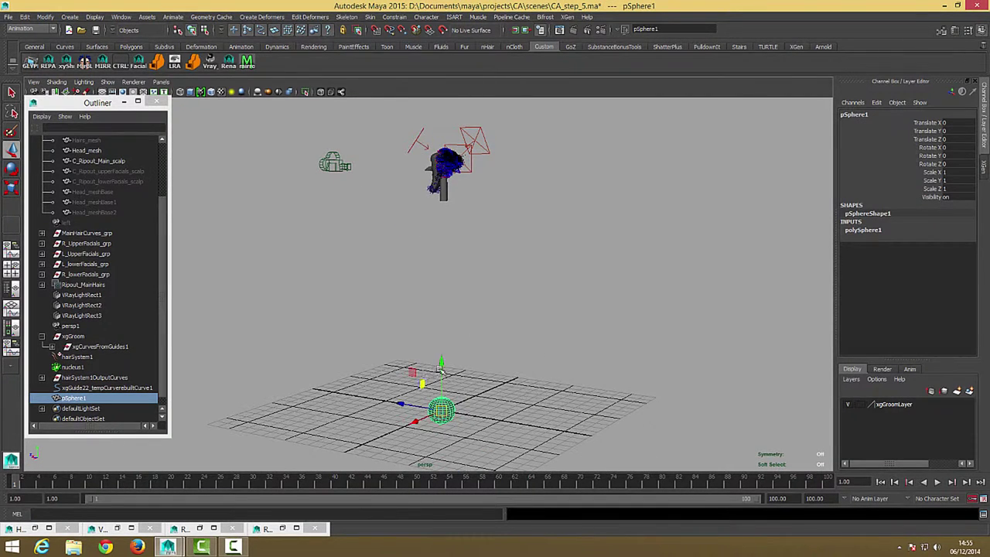
{"action": "mouse_move", "coordinate": [442, 363]}
{"action": "left_mouse_down"}
{"action": "mouse_move", "coordinate": [469, 116]}
{"action": "mouse_move", "coordinate": [472, 126]}
{"action": "left_mouse_up"}
{"action": "key", "text": "f"}
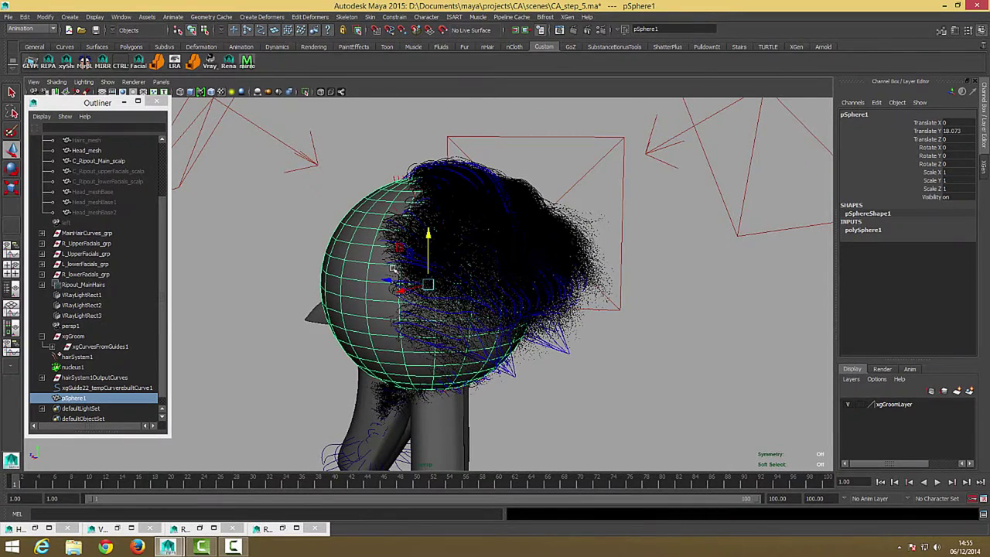
{"action": "mouse_move", "coordinate": [393, 282]}
{"action": "left_mouse_down"}
{"action": "mouse_move", "coordinate": [559, 296]}
{"action": "mouse_move", "coordinate": [565, 315]}
{"action": "left_mouse_up"}
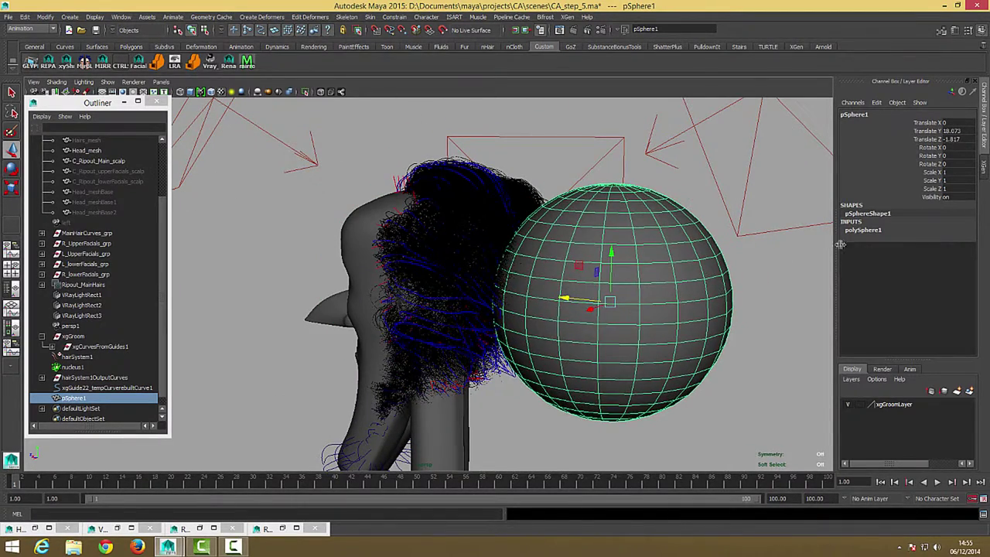
Step: Set the polySphere1 radius to 0.5 in the Channel Box
{"action": "left_click", "coordinate": [864, 229]}
{"action": "left_click", "coordinate": [951, 238]}
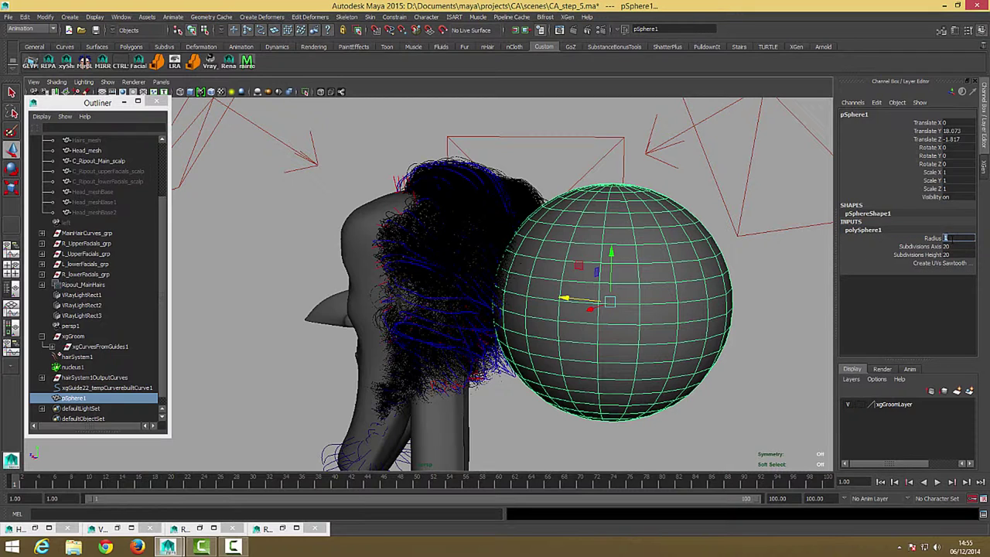
{"action": "type", "text": "0.1"}
{"action": "key", "text": "Return"}
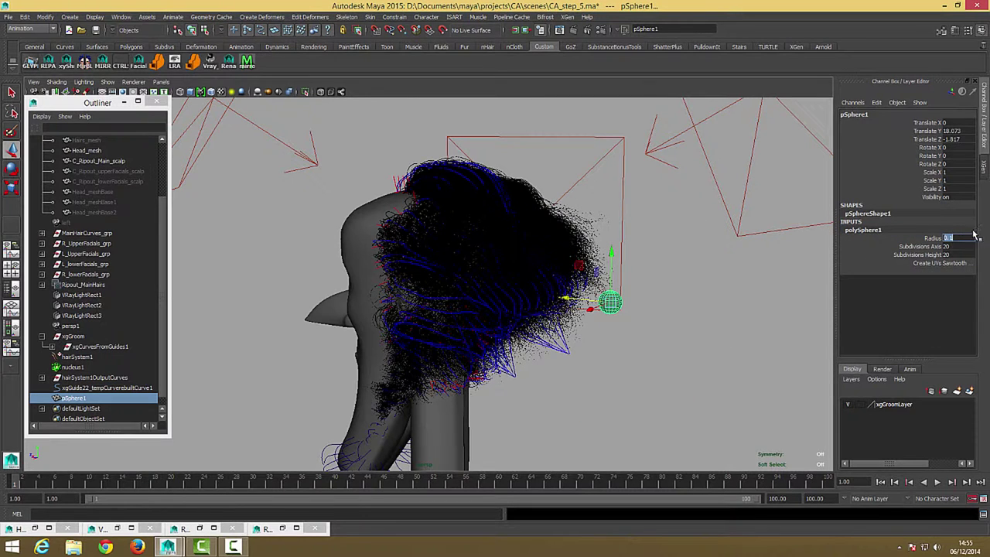
{"action": "type", "text": "0.5"}
{"action": "key", "text": "Return"}
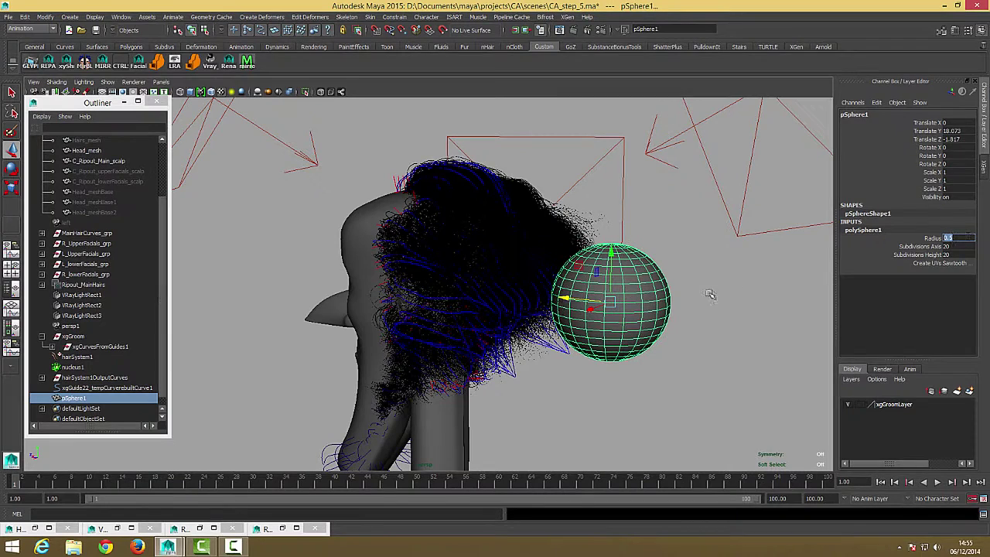
Step: Place the sphere in the hair below the ear and key its position at frame 1
{"action": "left_click_drag", "start_coordinate": [710, 293], "coordinate": [493, 299], "text": "alt"}
{"action": "left_click_drag", "start_coordinate": [522, 221], "coordinate": [492, 267]}
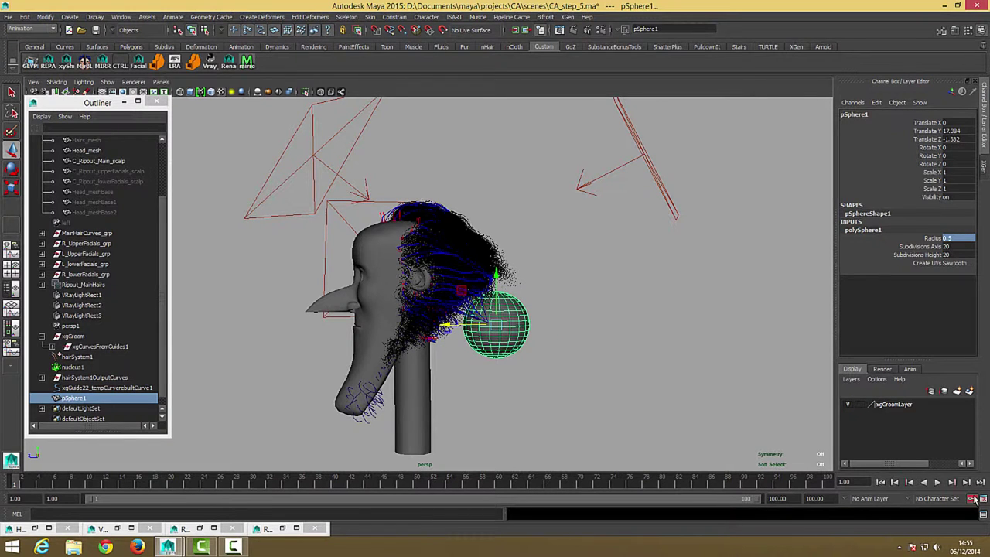
{"action": "mouse_move", "coordinate": [449, 327]}
{"action": "left_mouse_down"}
{"action": "mouse_move", "coordinate": [450, 353]}
{"action": "mouse_move", "coordinate": [416, 394]}
{"action": "left_mouse_up"}
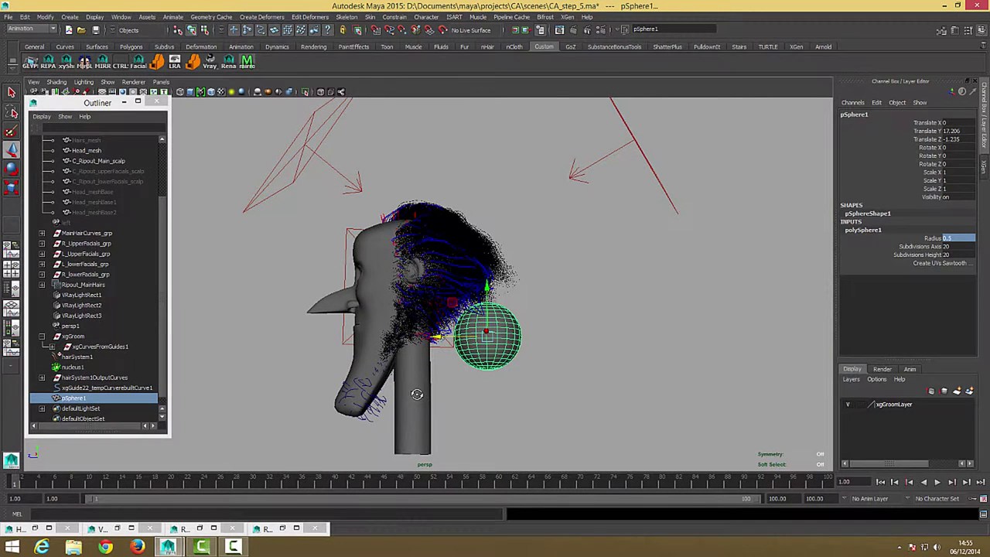
{"action": "key", "text": "s"}
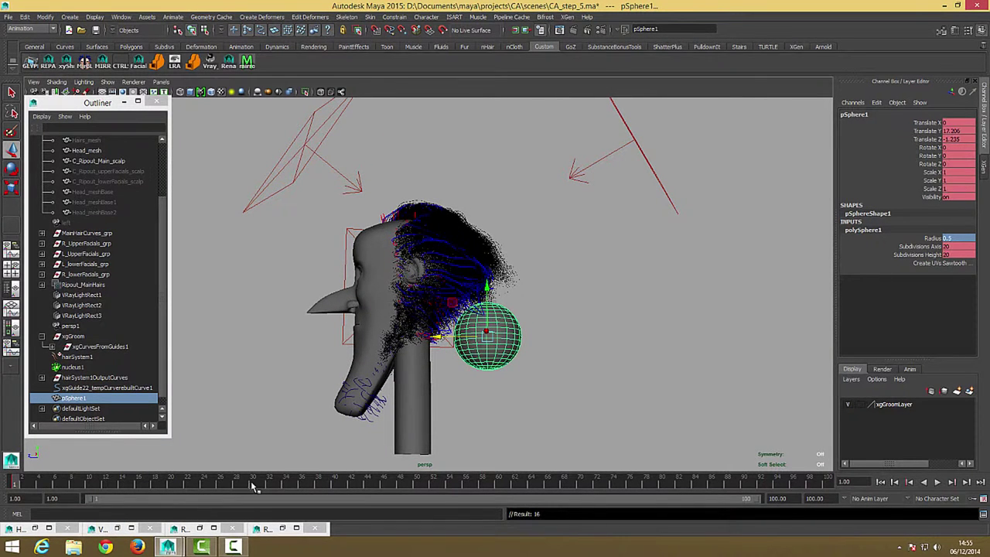
Step: At frame 30, lift the sphere above the head (Translate Y 9.762) and key it
{"action": "left_click", "coordinate": [253, 485]}
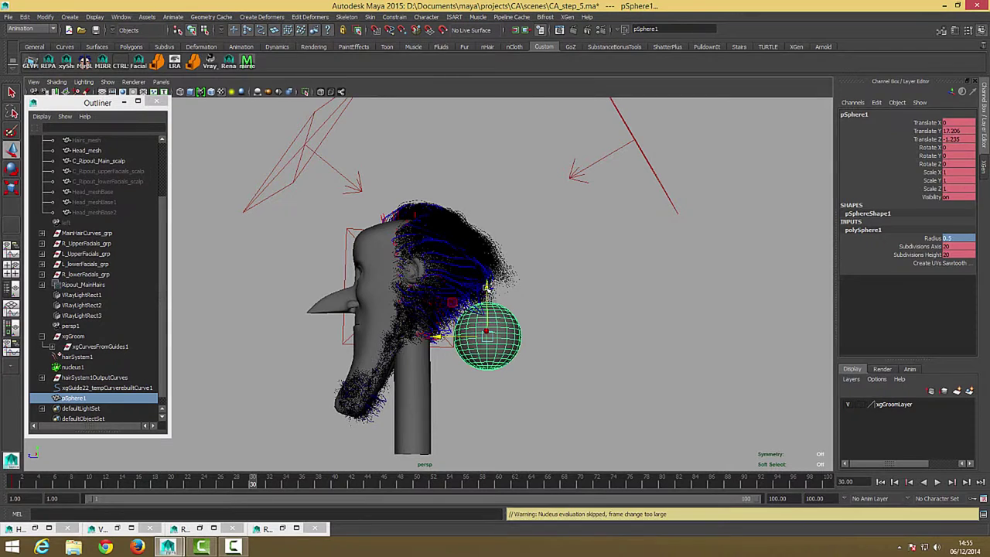
{"action": "left_click_drag", "start_coordinate": [487, 284], "coordinate": [506, 125]}
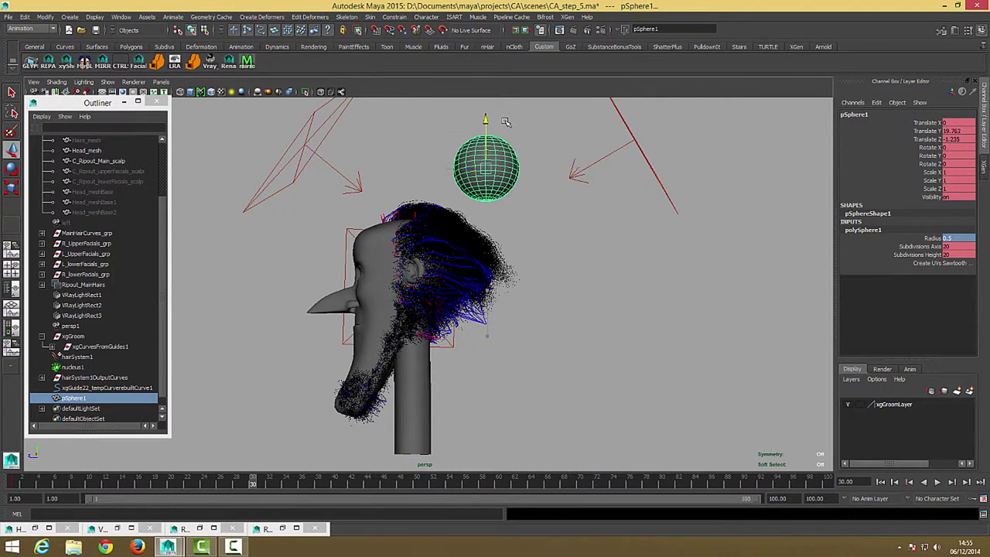
{"action": "mouse_move", "coordinate": [539, 335]}
{"action": "right_mouse_down", "text": "alt"}
{"action": "mouse_move", "coordinate": [585, 343]}
{"action": "mouse_move", "coordinate": [581, 360]}
{"action": "right_mouse_up", "text": "alt"}
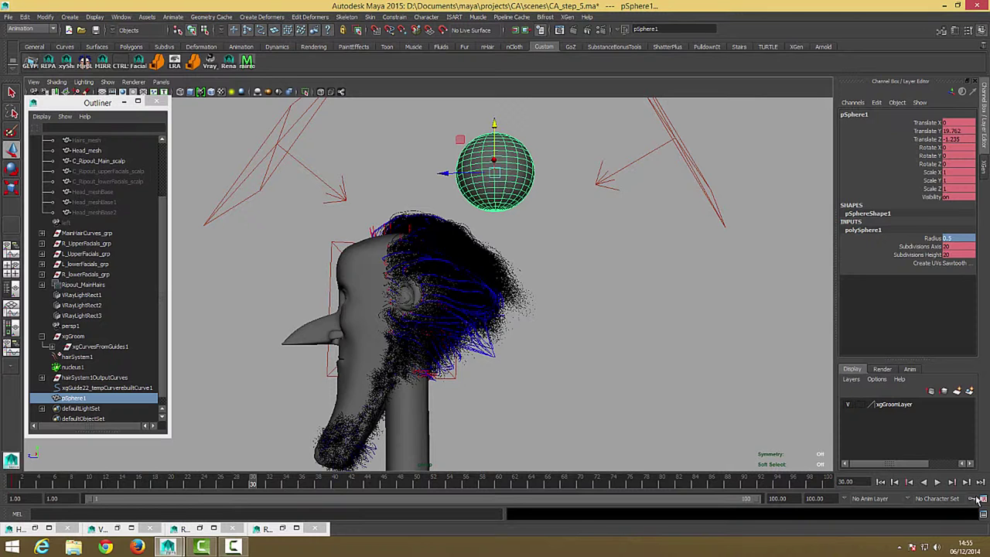
{"action": "key", "text": "s"}
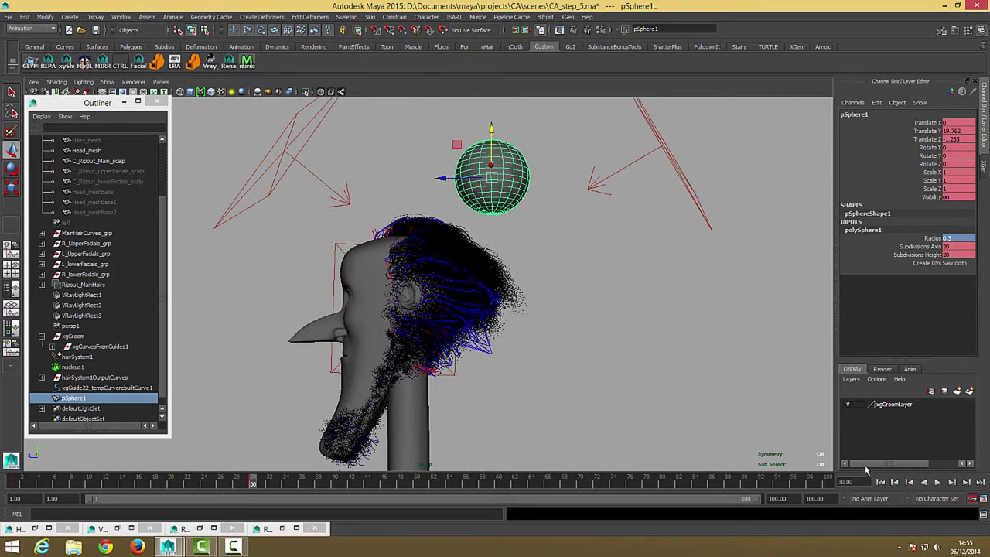
Step: Play the simulation, switch to the Select tool with Q, and dolly closer to the sphere
{"action": "left_click", "coordinate": [938, 483]}
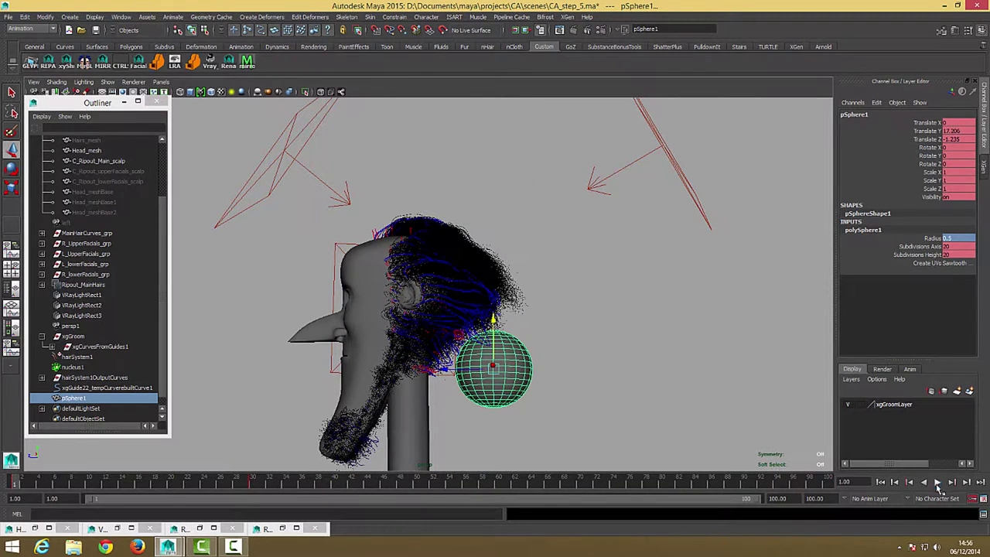
{"action": "mouse_move", "coordinate": [526, 278]}
{"action": "left_mouse_down", "text": "alt"}
{"action": "mouse_move", "coordinate": [575, 279]}
{"action": "mouse_move", "coordinate": [561, 221]}
{"action": "left_mouse_up", "text": "alt"}
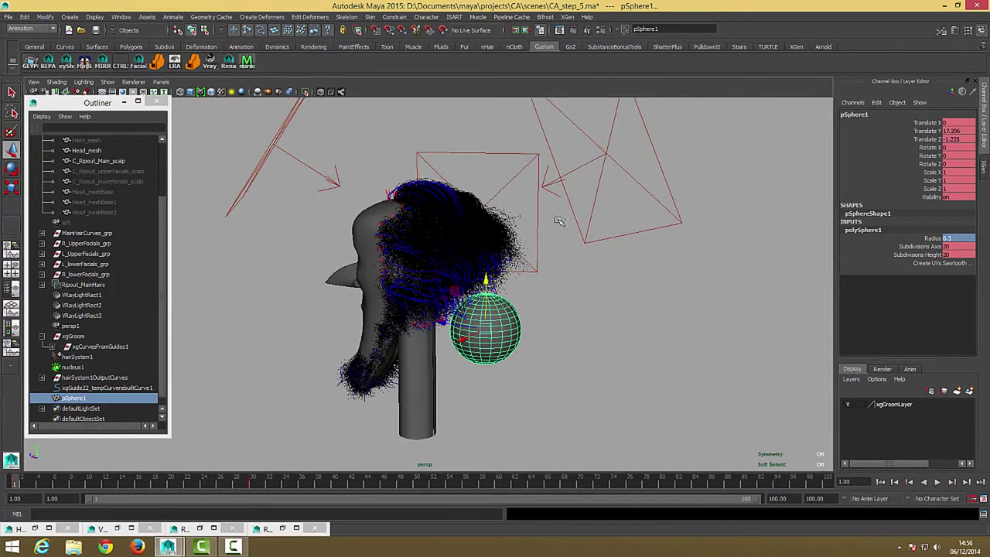
{"action": "key", "text": "q"}
{"action": "right_click_drag", "start_coordinate": [476, 313], "coordinate": [521, 340], "text": "alt"}
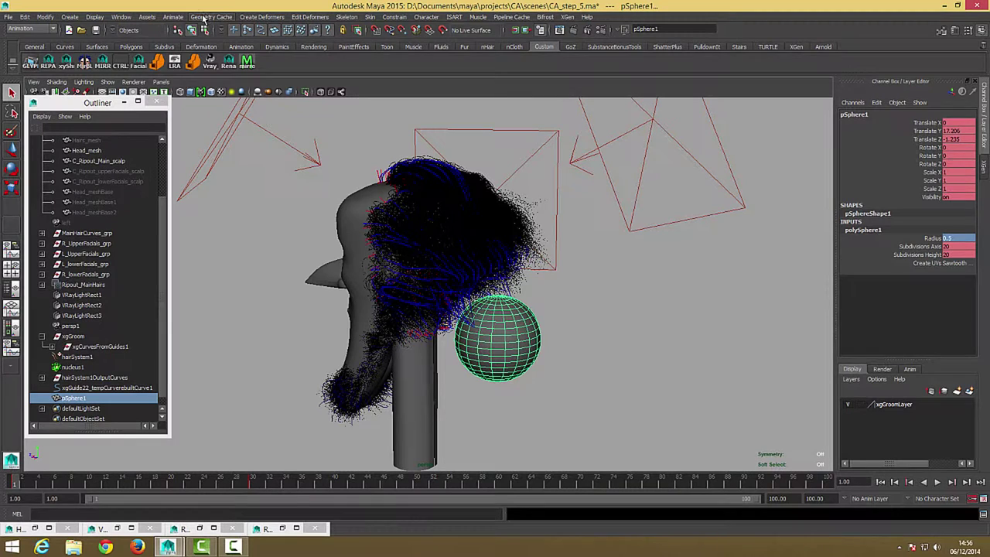
Step: Switch to the nDynamics menu set and make pSphere1 a passive collider
{"action": "left_click", "coordinate": [31, 29]}
{"action": "left_click", "coordinate": [31, 75]}
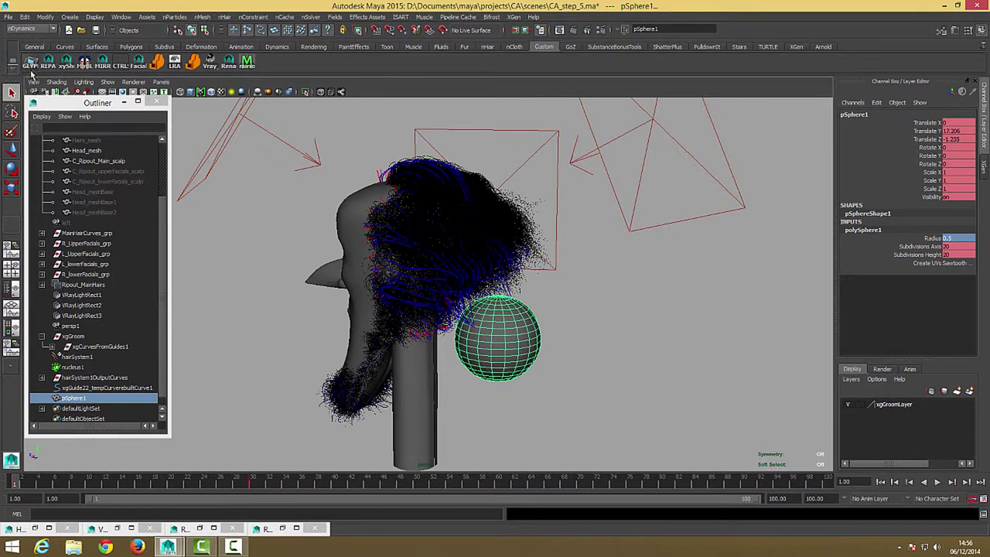
{"action": "left_click", "coordinate": [202, 17]}
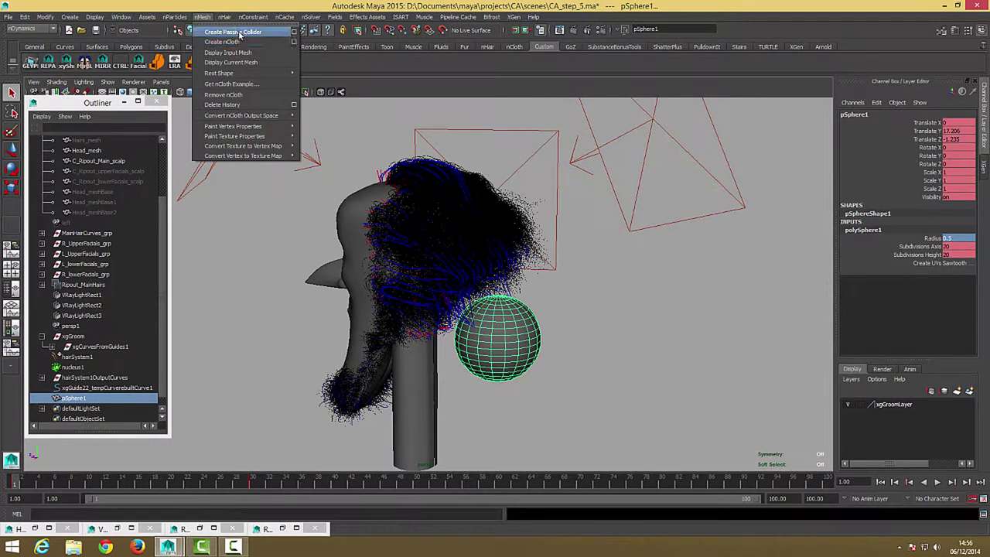
{"action": "left_click", "coordinate": [232, 37]}
{"action": "key", "text": "alt+v"}
Step: Set the nRigid1 solver display to Collision Thickness
{"action": "left_click", "coordinate": [511, 311]}
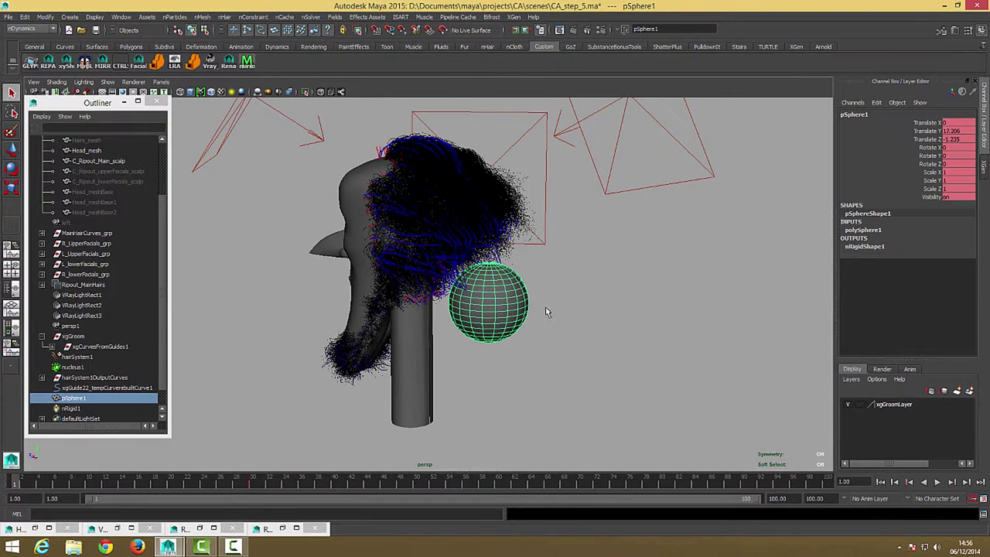
{"action": "left_click", "coordinate": [956, 32]}
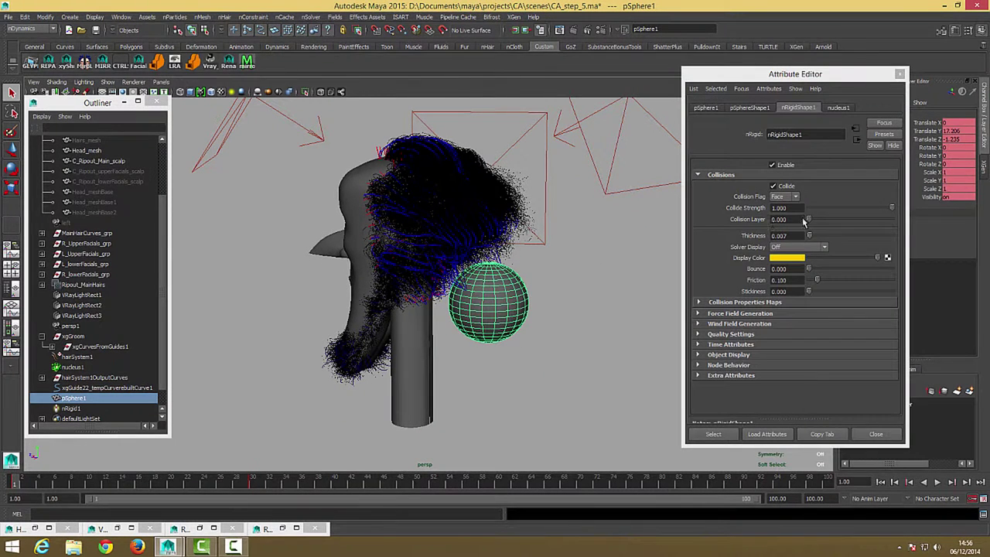
{"action": "left_click", "coordinate": [797, 246]}
{"action": "left_click", "coordinate": [797, 258]}
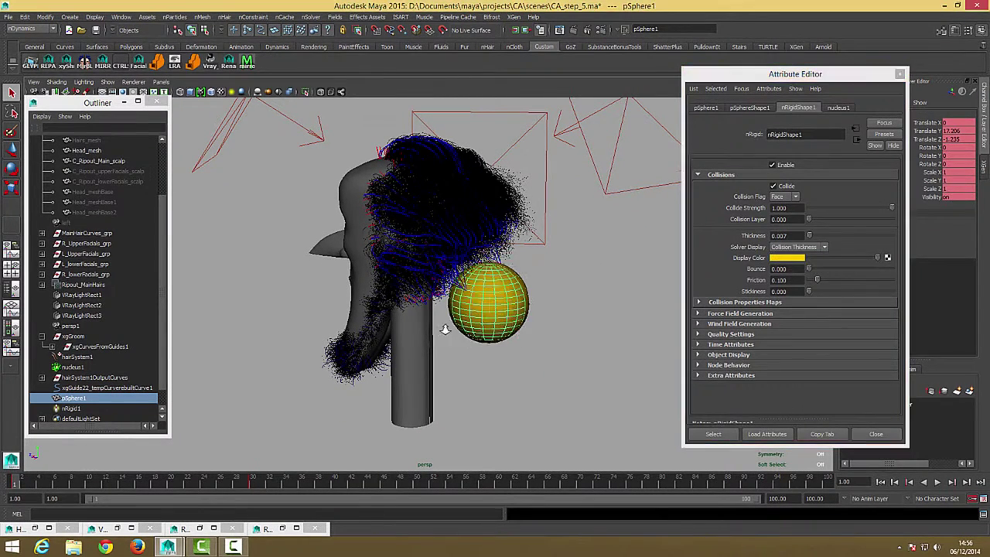
{"action": "scroll", "coordinate": [567, 294], "scroll_direction": "up", "scroll_amount": 5}
{"action": "scroll", "coordinate": [567, 282], "scroll_direction": "down", "scroll_amount": 3}
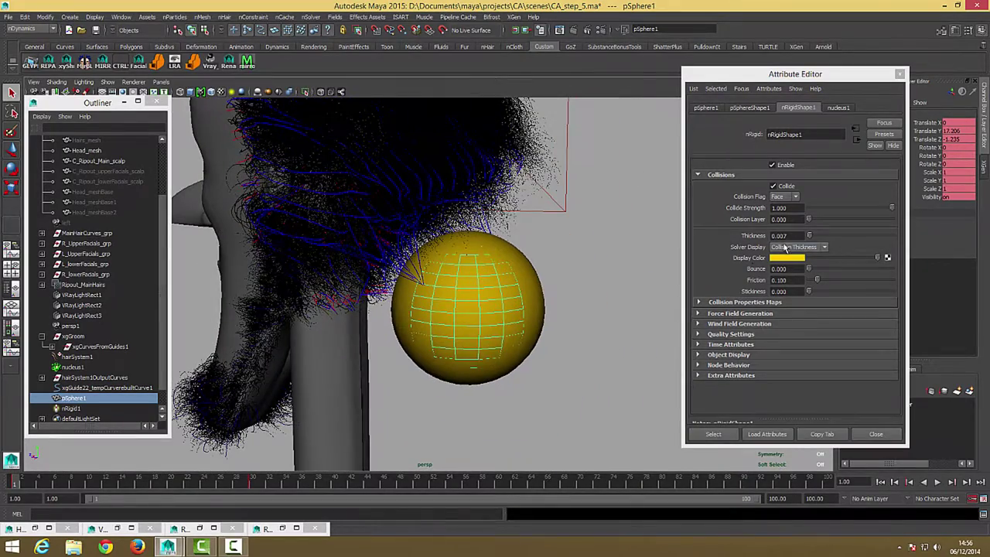
Step: Turn the solver display back to Off and clear the selection
{"action": "left_click", "coordinate": [797, 247]}
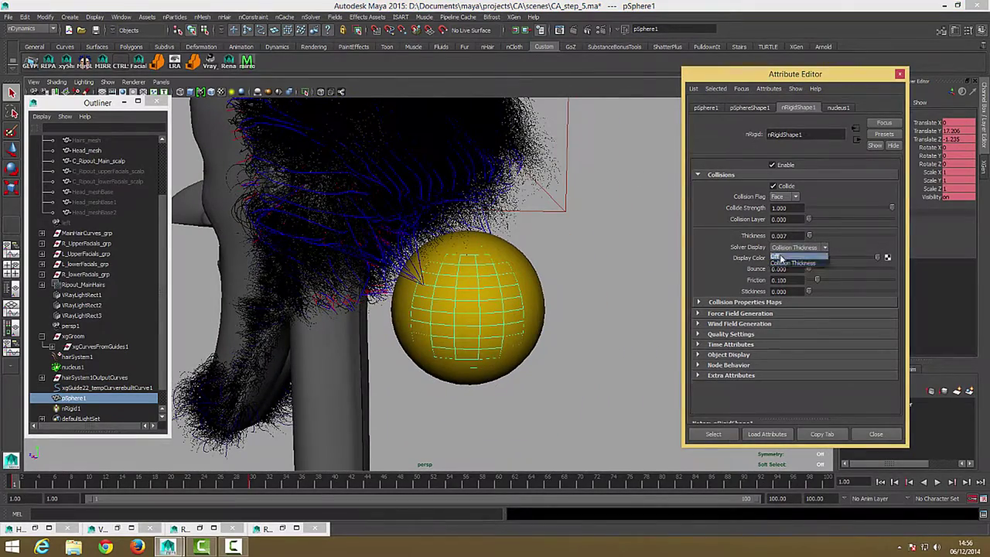
{"action": "left_click", "coordinate": [776, 256]}
{"action": "scroll", "coordinate": [456, 264], "scroll_direction": "down", "scroll_amount": 5}
{"action": "left_click", "coordinate": [456, 264]}
{"action": "left_click_drag", "start_coordinate": [456, 265], "coordinate": [507, 362], "text": "alt"}
{"action": "scroll", "coordinate": [511, 352], "scroll_direction": "up", "scroll_amount": 2}
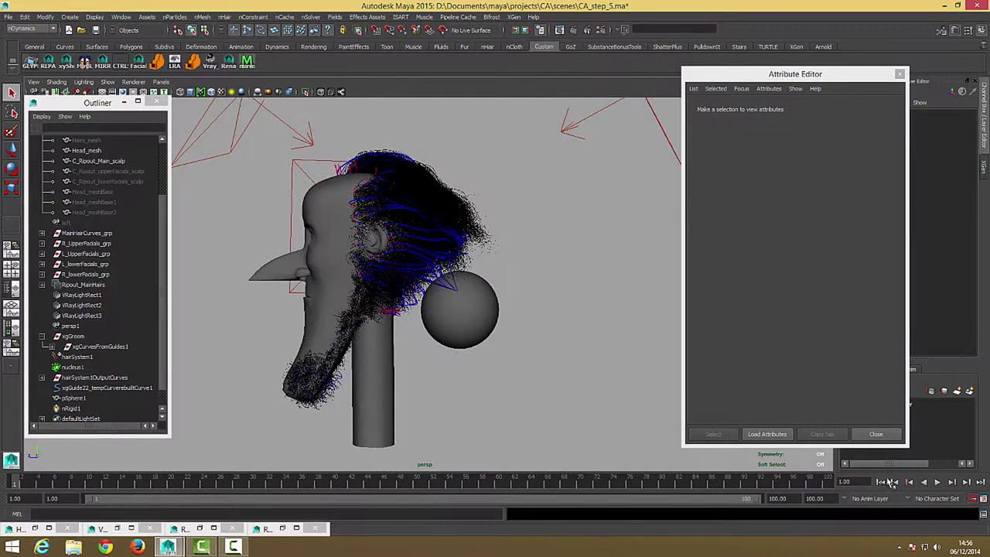
Step: Play the simulation to watch the sphere push through the hair, then stop it
{"action": "left_click", "coordinate": [937, 481]}
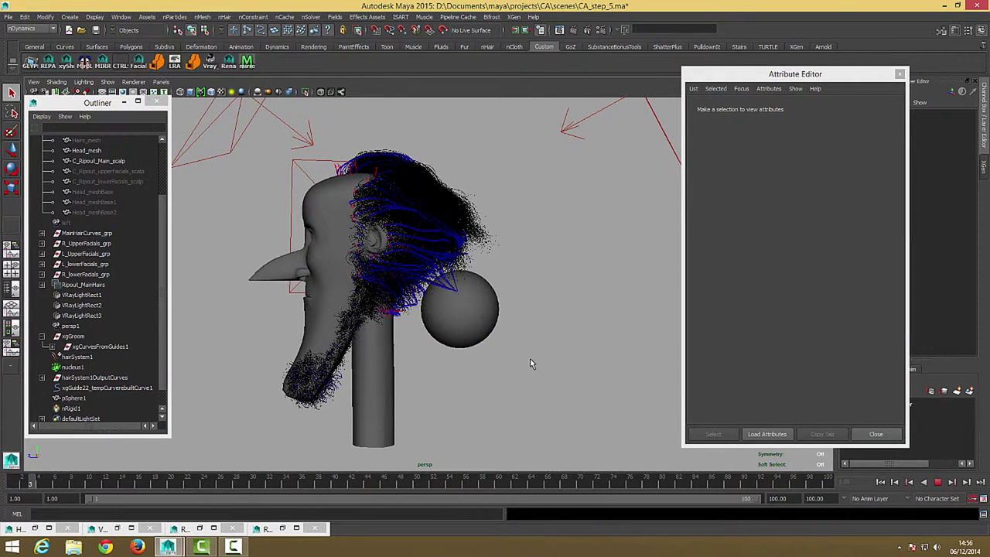
{"action": "scroll", "coordinate": [530, 362], "scroll_direction": "up", "scroll_amount": 3}
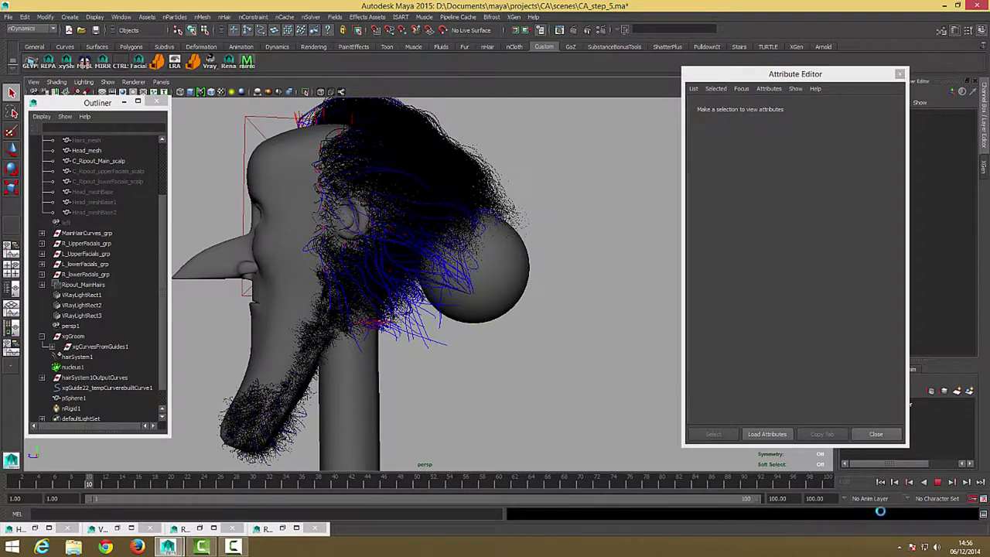
{"action": "key", "text": "Escape"}
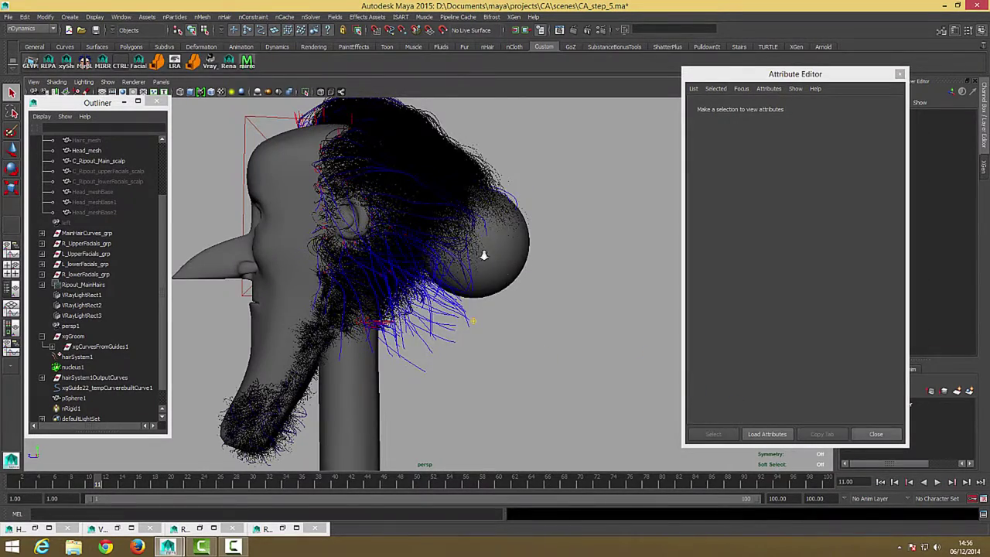
{"action": "mouse_move", "coordinate": [483, 255]}
{"action": "left_mouse_down", "text": "alt"}
{"action": "mouse_move", "coordinate": [493, 281]}
{"action": "mouse_move", "coordinate": [366, 310]}
{"action": "mouse_move", "coordinate": [310, 281]}
{"action": "mouse_move", "coordinate": [436, 268]}
{"action": "mouse_move", "coordinate": [503, 340]}
{"action": "left_mouse_up", "text": "alt"}
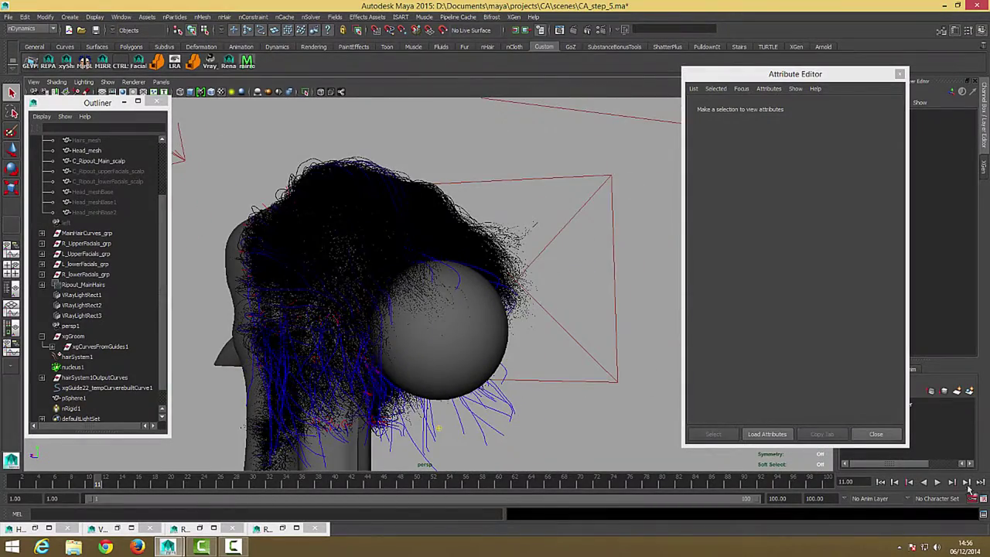
{"action": "mouse_move", "coordinate": [515, 397]}
{"action": "left_mouse_down", "text": "alt"}
{"action": "mouse_move", "coordinate": [563, 386]}
{"action": "mouse_move", "coordinate": [503, 286]}
{"action": "mouse_move", "coordinate": [490, 289]}
{"action": "mouse_move", "coordinate": [498, 297]}
{"action": "left_mouse_up", "text": "alt"}
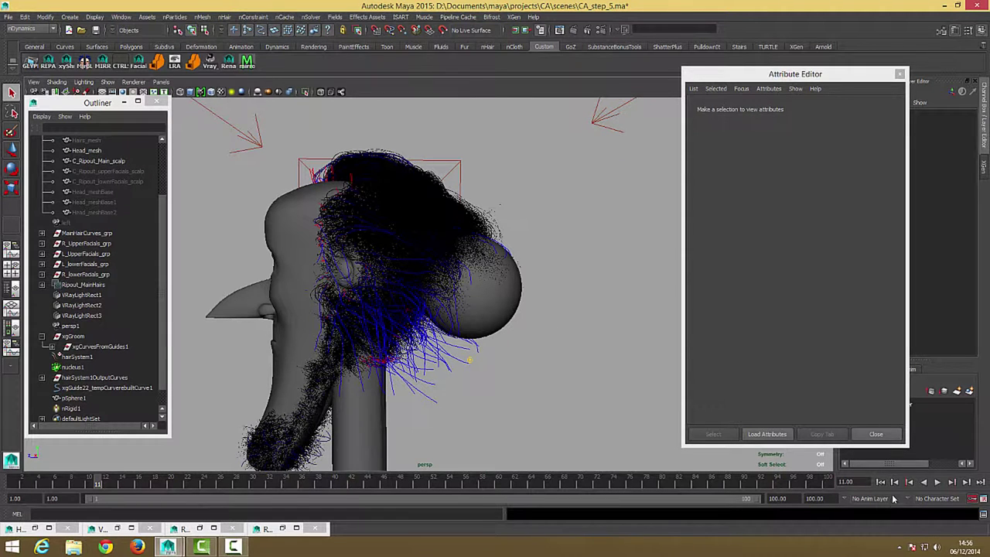
Step: Rewind to the first frame and select hairSystem1 to show its collision settings
{"action": "left_click", "coordinate": [881, 482]}
{"action": "left_click_drag", "start_coordinate": [555, 322], "coordinate": [526, 318], "text": "alt"}
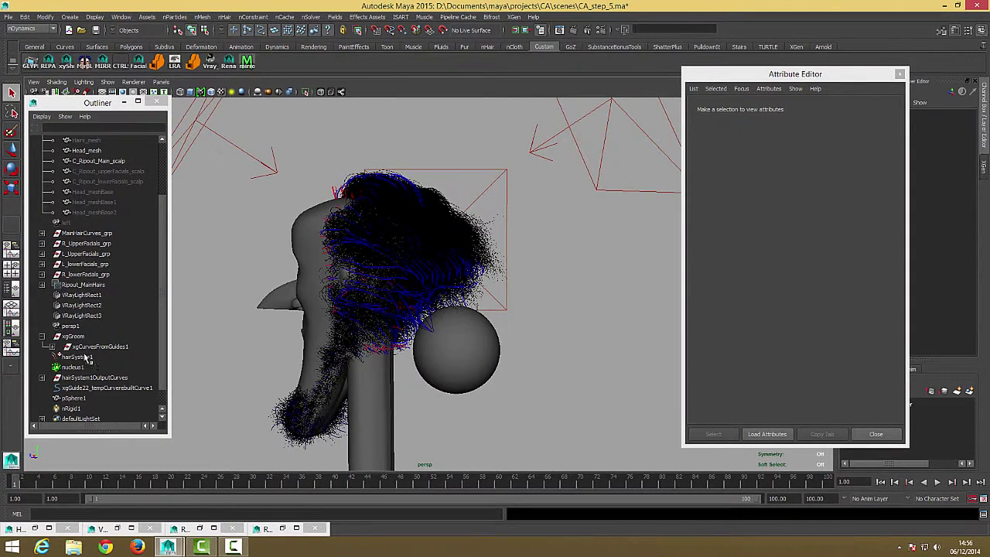
{"action": "left_click", "coordinate": [77, 356]}
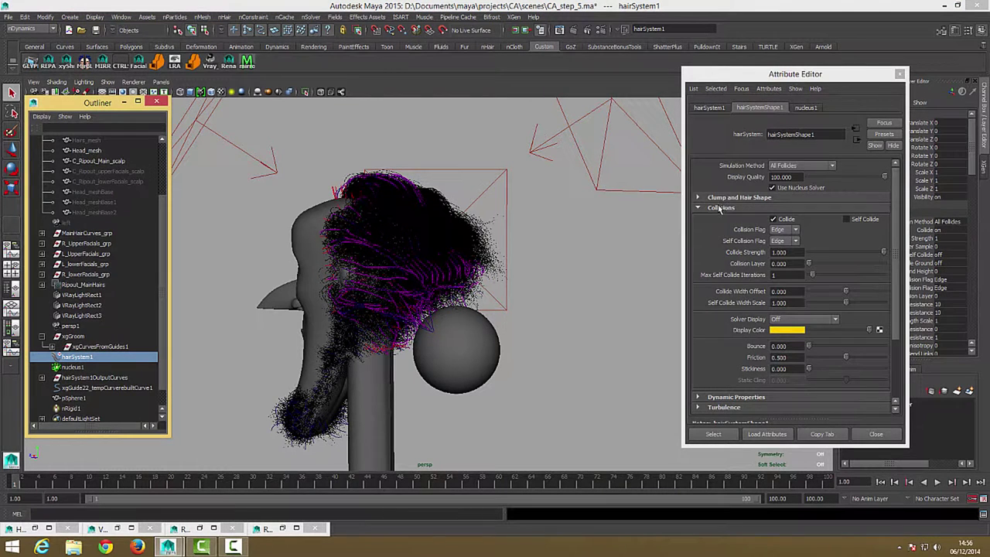
Step: Set hairSystemShape1's Start Curve Attract to 0.7 under Dynamic Properties
{"action": "left_click", "coordinate": [719, 208]}
{"action": "left_click", "coordinate": [730, 219]}
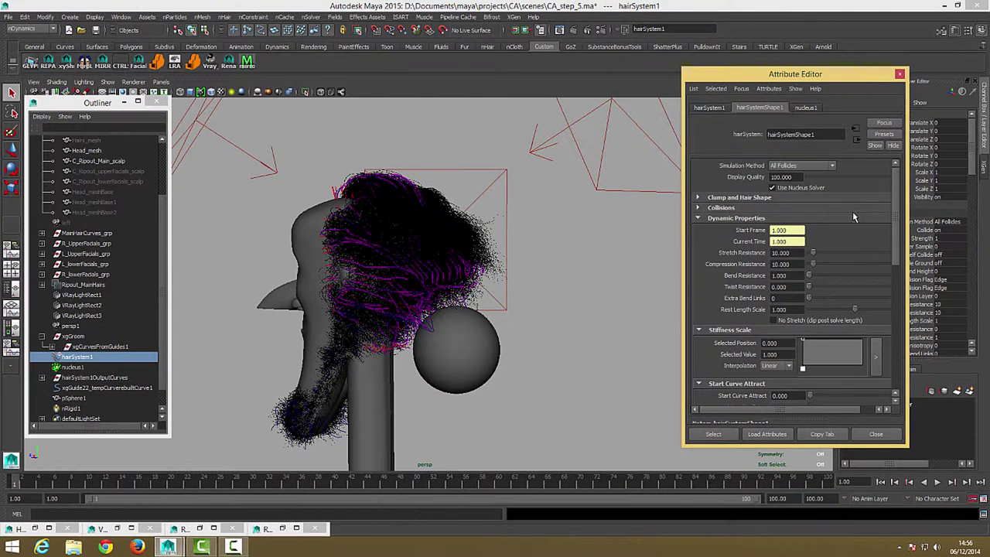
{"action": "scroll", "coordinate": [735, 298], "scroll_direction": "down", "scroll_amount": 4}
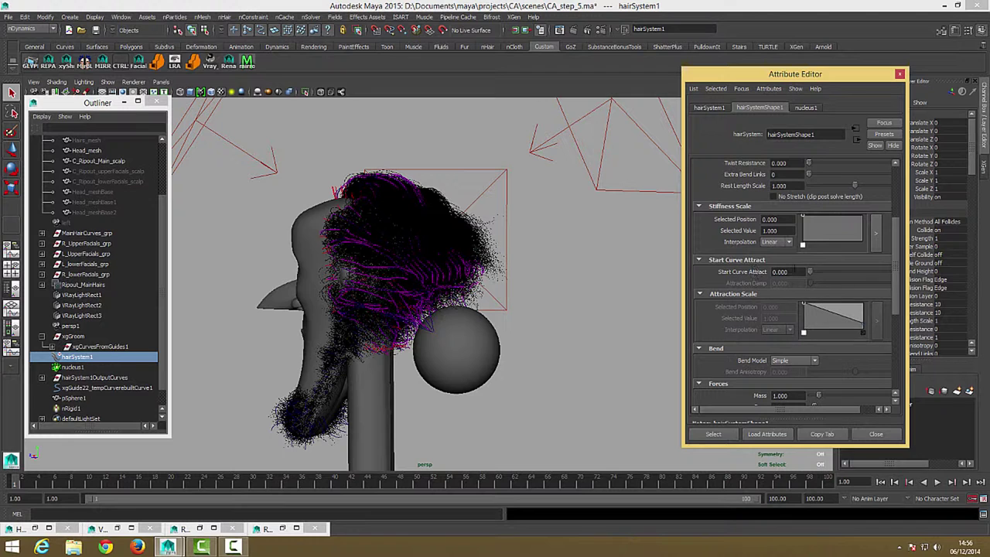
{"action": "left_click", "coordinate": [779, 271]}
{"action": "type", "text": "0.7"}
{"action": "key", "text": "Return"}
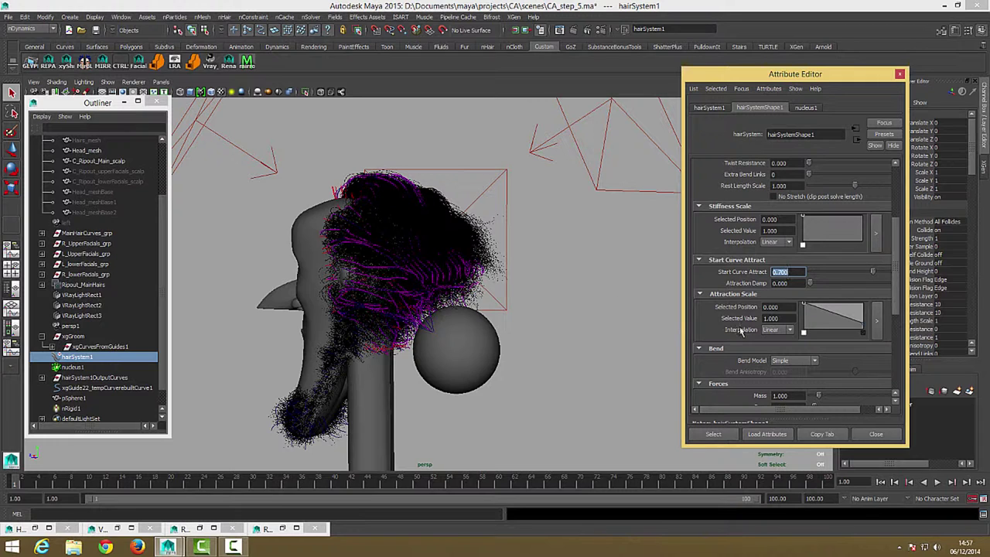
Step: Check the Attraction Scale ramp's tip value of 0.200 and orbit toward the side of the head
{"action": "left_click", "coordinate": [863, 327]}
{"action": "left_click", "coordinate": [777, 317]}
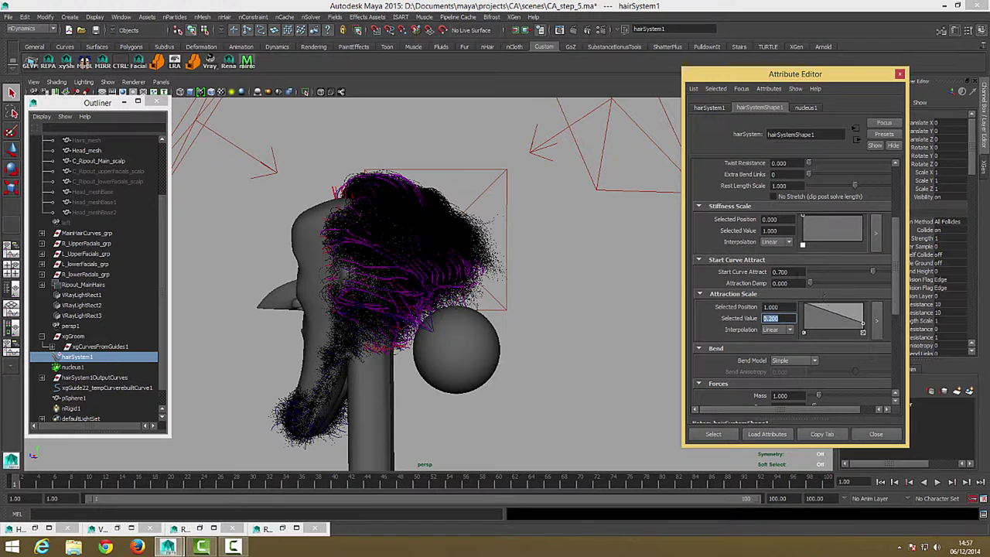
{"action": "left_click", "coordinate": [779, 272]}
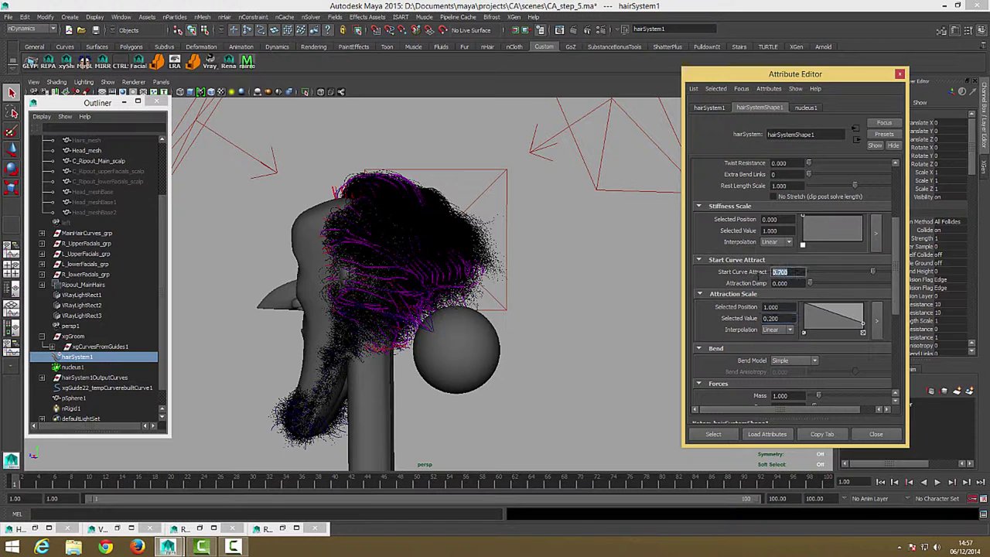
{"action": "left_click", "coordinate": [464, 263]}
{"action": "mouse_move", "coordinate": [465, 263]}
{"action": "left_mouse_down", "text": "alt"}
{"action": "mouse_move", "coordinate": [518, 320]}
{"action": "mouse_move", "coordinate": [531, 319]}
{"action": "left_mouse_up", "text": "alt"}
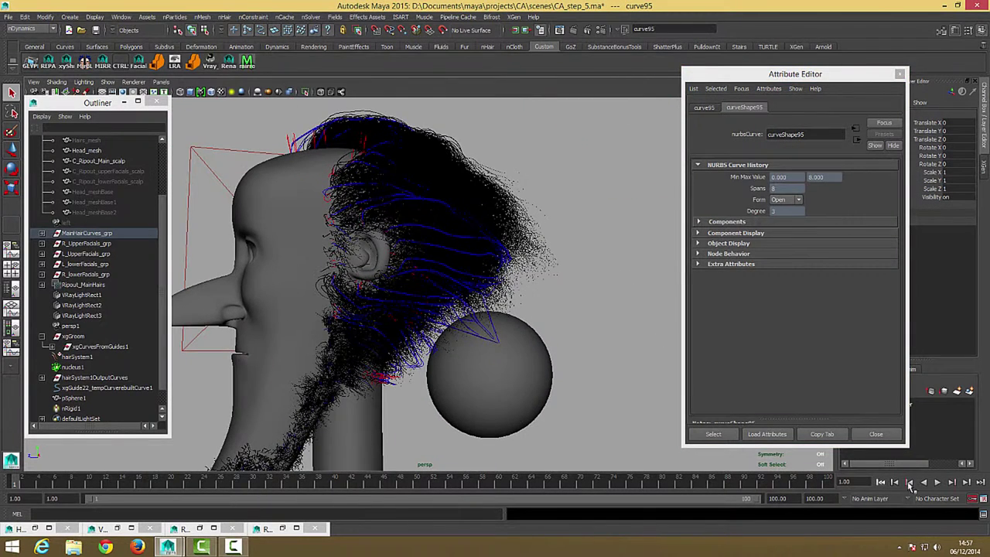
Step: Play the simulation with Start Curve Attract 0.7, stop it, and reselect hairSystem1
{"action": "key", "text": "alt+v"}
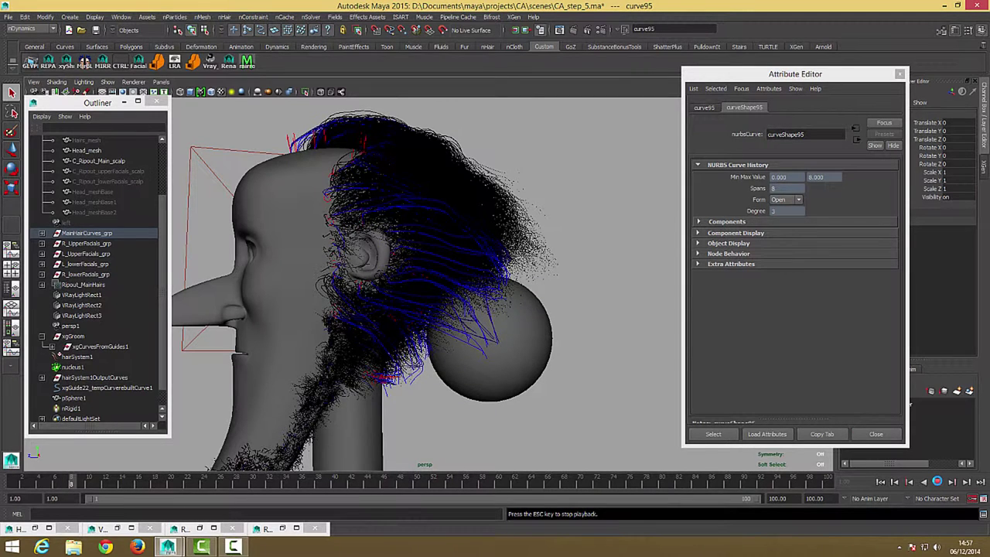
{"action": "left_click", "coordinate": [937, 481]}
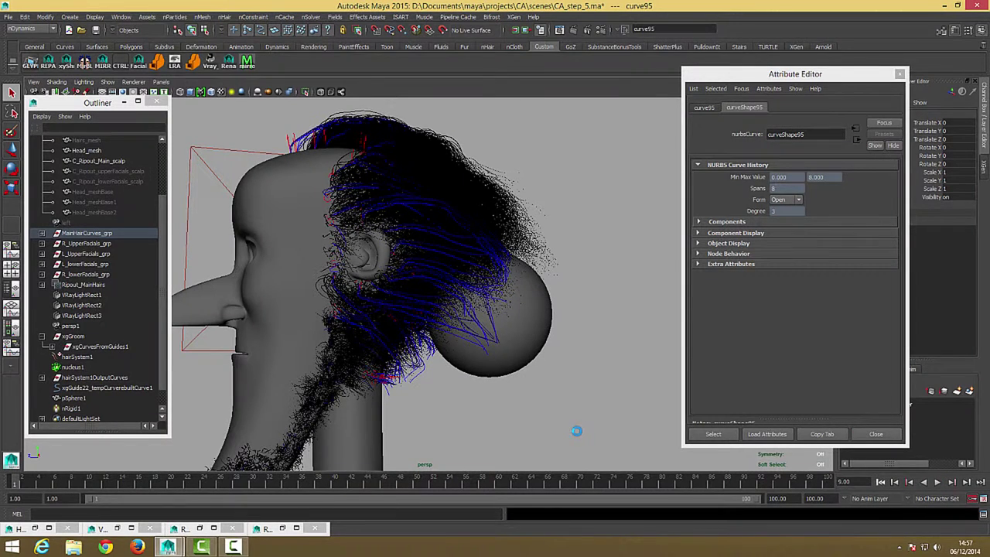
{"action": "left_click", "coordinate": [77, 356]}
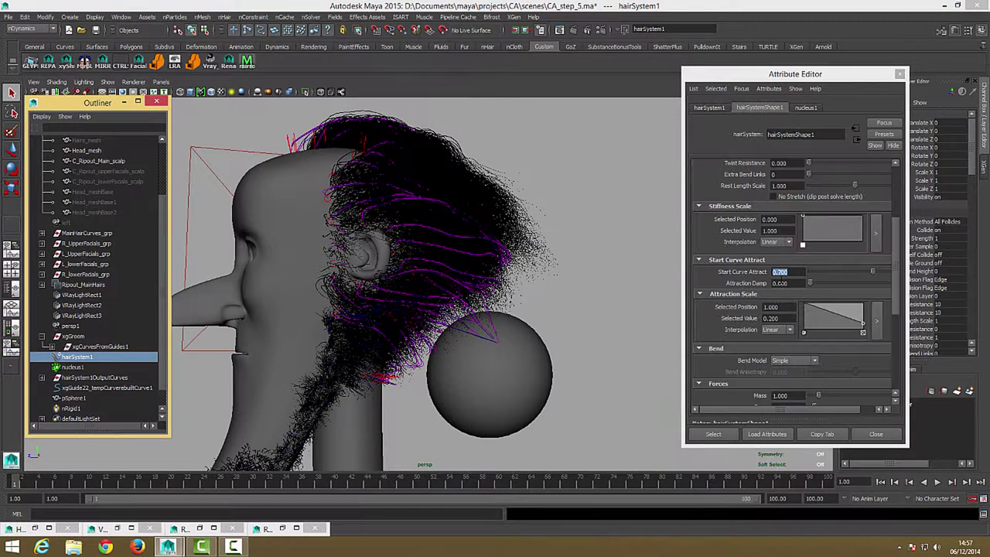
Step: Drag the Attraction Scale ramp's tip point up to 0.520, then play and stop the simulation
{"action": "left_click_drag", "start_coordinate": [864, 326], "coordinate": [895, 314]}
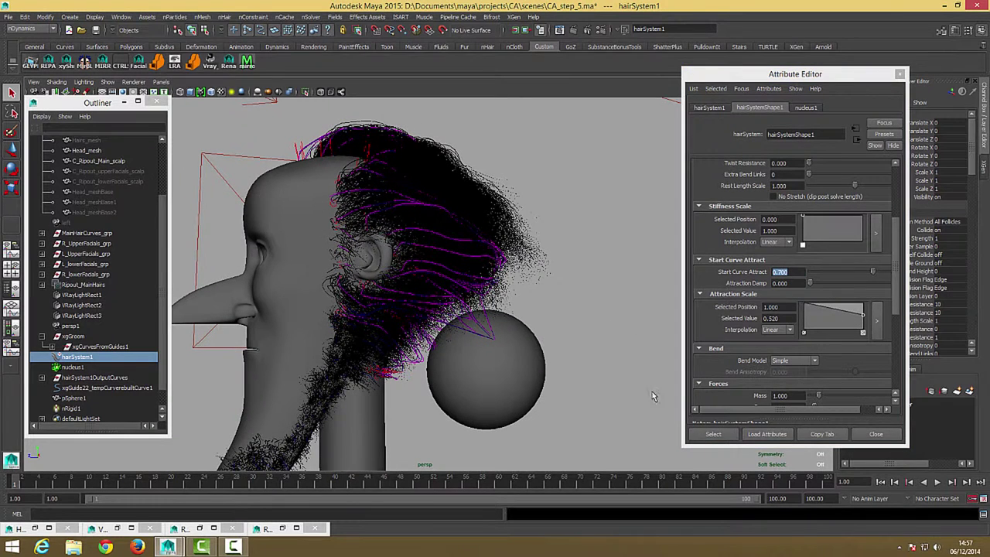
{"action": "left_click", "coordinate": [938, 482]}
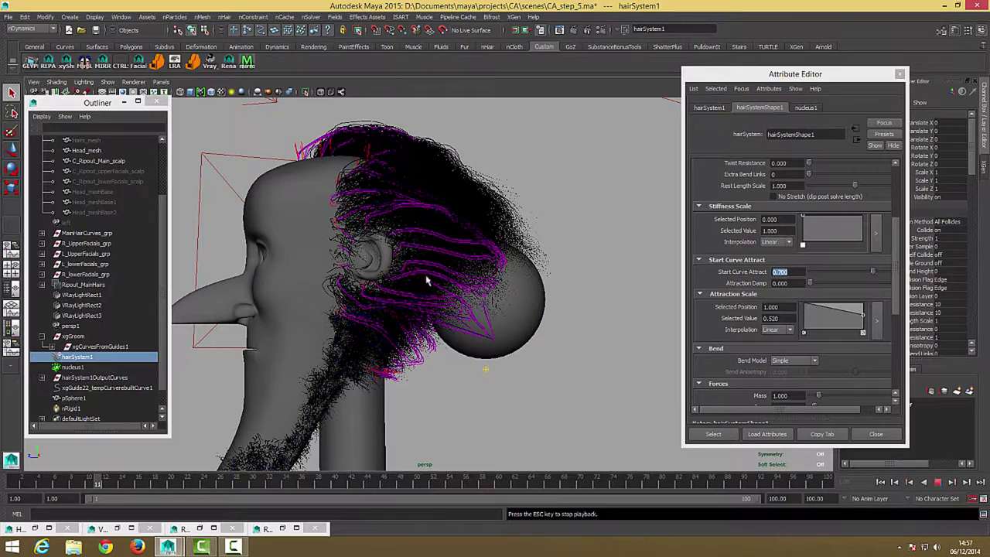
{"action": "key", "text": "Escape"}
{"action": "mouse_move", "coordinate": [516, 304]}
{"action": "left_mouse_down", "text": "alt"}
{"action": "mouse_move", "coordinate": [411, 304]}
{"action": "mouse_move", "coordinate": [433, 309]}
{"action": "mouse_move", "coordinate": [332, 328]}
{"action": "mouse_move", "coordinate": [557, 333]}
{"action": "left_mouse_up", "text": "alt"}
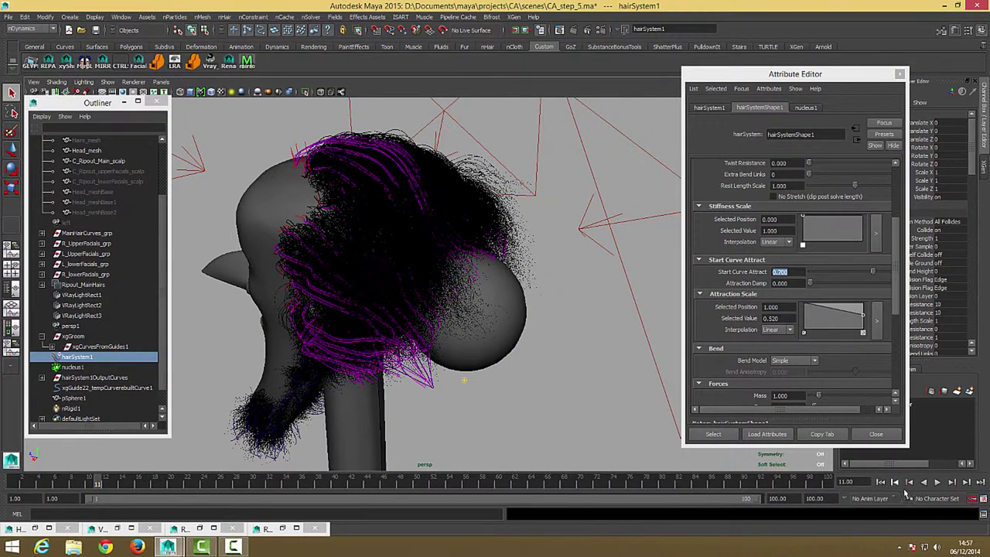
Step: Rewind to frame 1 and set the Attraction Scale tip value to 0.6
{"action": "left_click", "coordinate": [881, 482]}
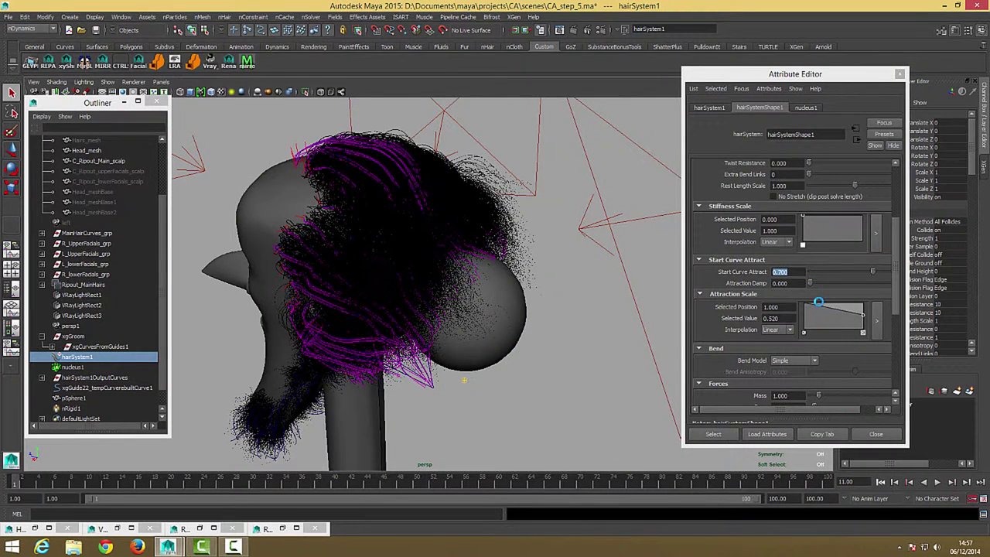
{"action": "left_click", "coordinate": [777, 318]}
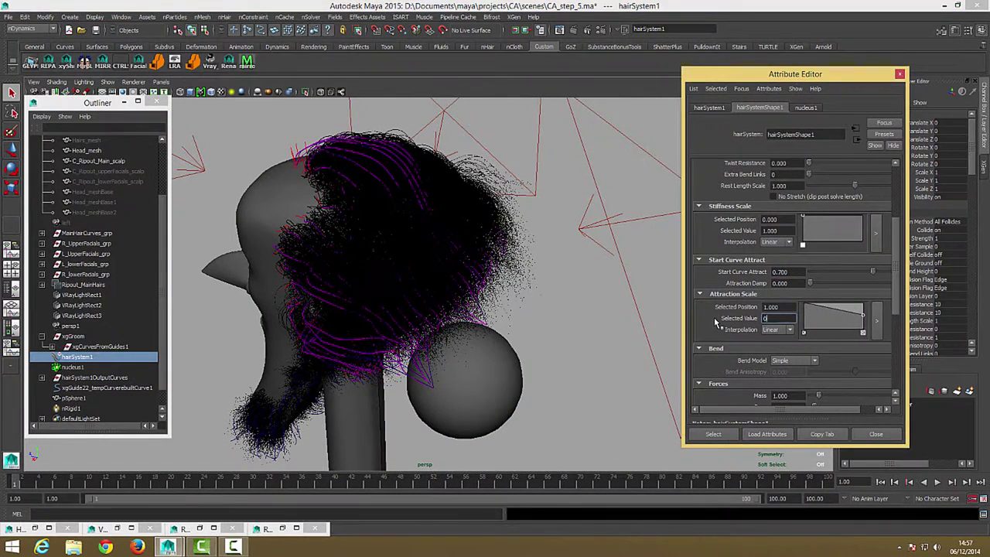
{"action": "type", "text": ".6"}
{"action": "key", "text": "Return"}
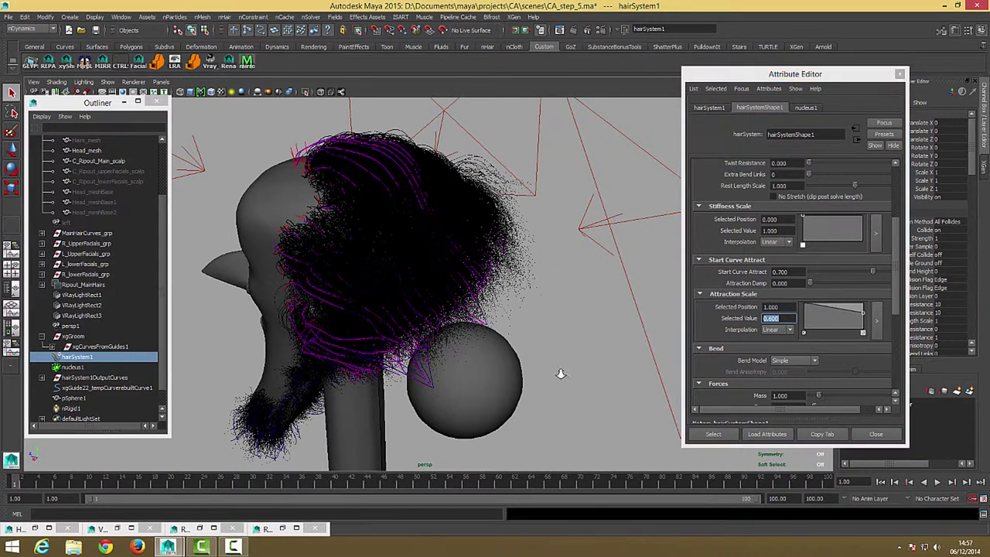
{"action": "left_click_drag", "start_coordinate": [665, 341], "coordinate": [564, 397], "text": "alt"}
{"action": "left_click_drag", "start_coordinate": [575, 363], "coordinate": [656, 395], "text": "alt"}
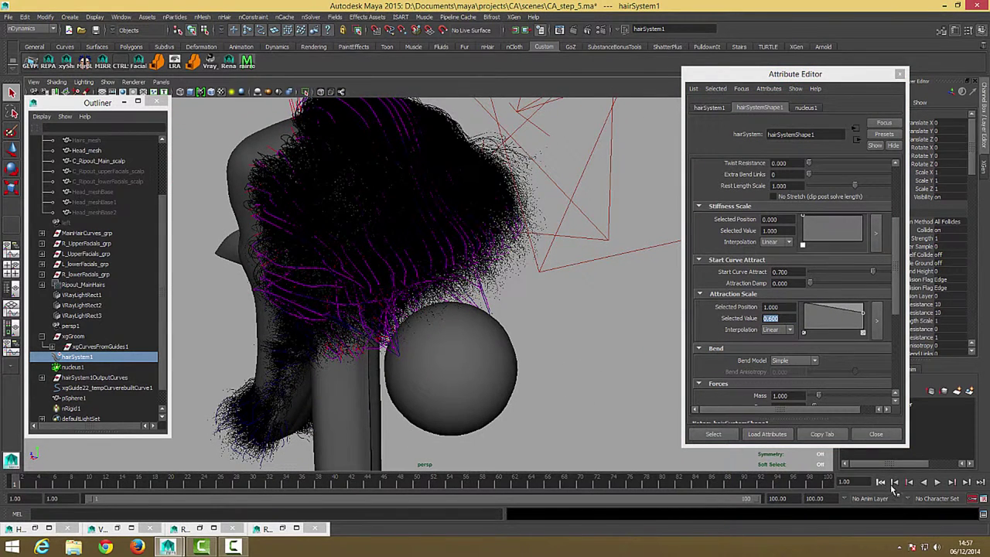
Step: Play the simulation to watch the sphere push through the hair tips, then rewind
{"action": "left_click", "coordinate": [937, 481]}
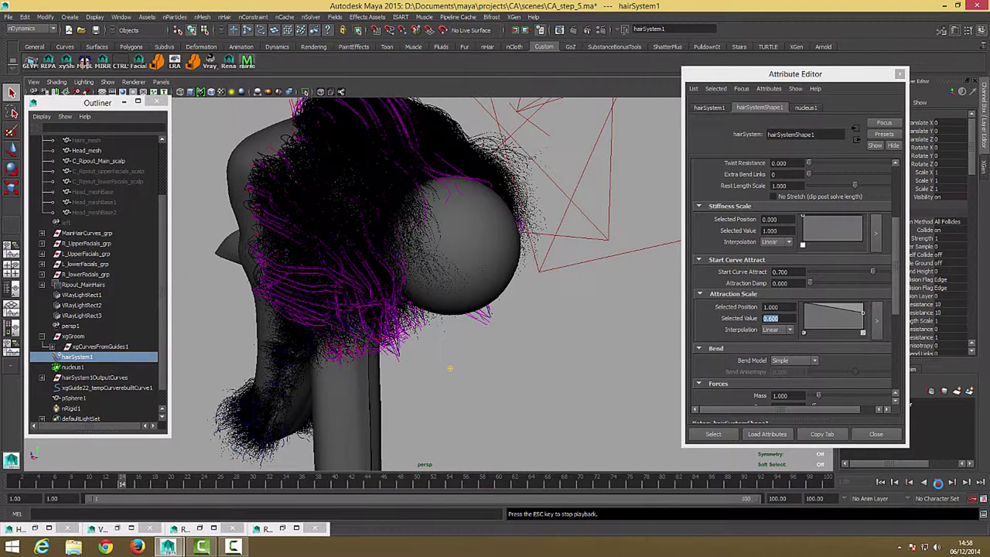
{"action": "key", "text": "Escape"}
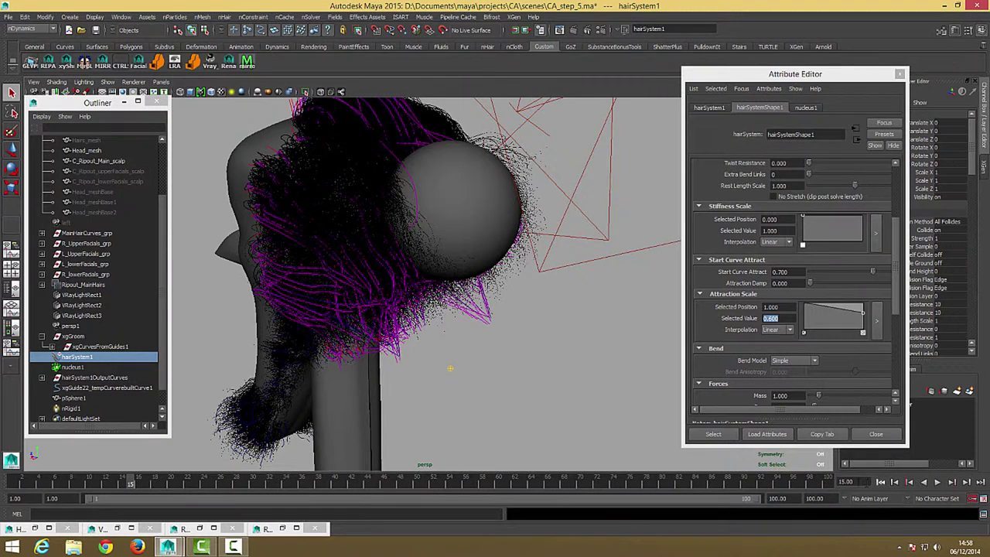
{"action": "left_click", "coordinate": [881, 482]}
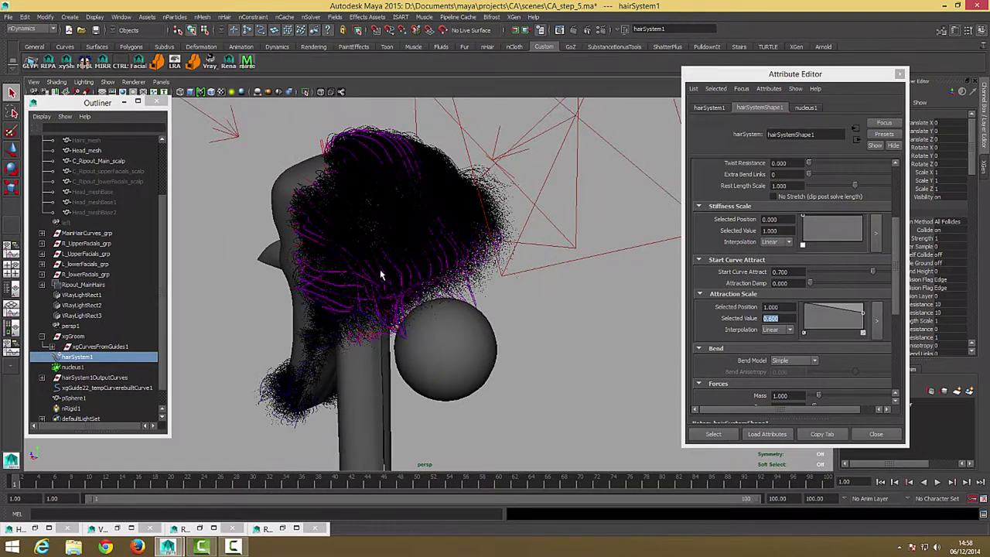
{"action": "mouse_move", "coordinate": [380, 270]}
{"action": "left_mouse_down", "text": "alt"}
{"action": "mouse_move", "coordinate": [428, 223]}
{"action": "mouse_move", "coordinate": [323, 177]}
{"action": "left_mouse_up", "text": "alt"}
{"action": "mouse_move", "coordinate": [455, 226]}
{"action": "left_mouse_down", "text": "alt"}
{"action": "mouse_move", "coordinate": [464, 284]}
{"action": "mouse_move", "coordinate": [665, 348]}
{"action": "left_mouse_up", "text": "alt"}
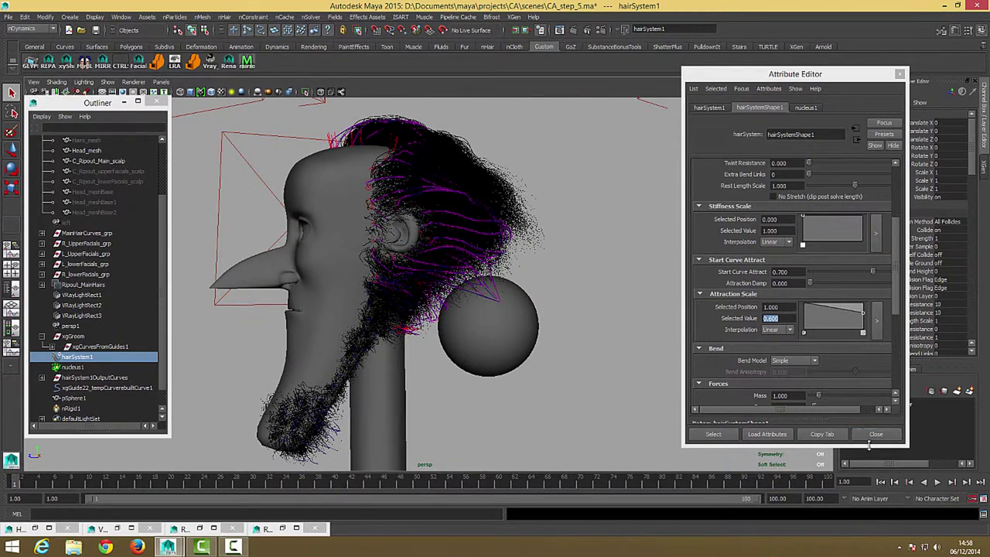
Step: Close the hairSystemShape1 Attribute Editor and bring back the XGen editor for Ripout_Desc
{"action": "scroll", "coordinate": [783, 290], "scroll_direction": "down", "scroll_amount": 5}
{"action": "scroll", "coordinate": [789, 302], "scroll_direction": "up", "scroll_amount": 5}
{"action": "scroll", "coordinate": [795, 309], "scroll_direction": "up", "scroll_amount": 3}
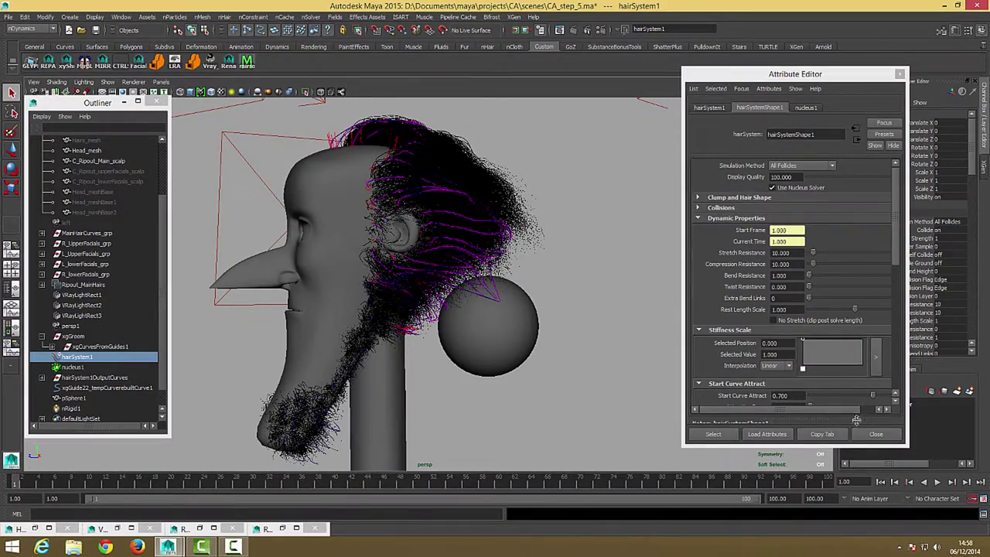
{"action": "left_click", "coordinate": [875, 434]}
{"action": "mouse_move", "coordinate": [577, 283]}
{"action": "left_mouse_down", "text": "alt"}
{"action": "mouse_move", "coordinate": [588, 139]}
{"action": "mouse_move", "coordinate": [567, 290]}
{"action": "mouse_move", "coordinate": [541, 302]}
{"action": "mouse_move", "coordinate": [585, 348]}
{"action": "mouse_move", "coordinate": [450, 336]}
{"action": "mouse_move", "coordinate": [398, 342]}
{"action": "mouse_move", "coordinate": [404, 320]}
{"action": "mouse_move", "coordinate": [400, 332]}
{"action": "mouse_move", "coordinate": [539, 302]}
{"action": "left_mouse_up", "text": "alt"}
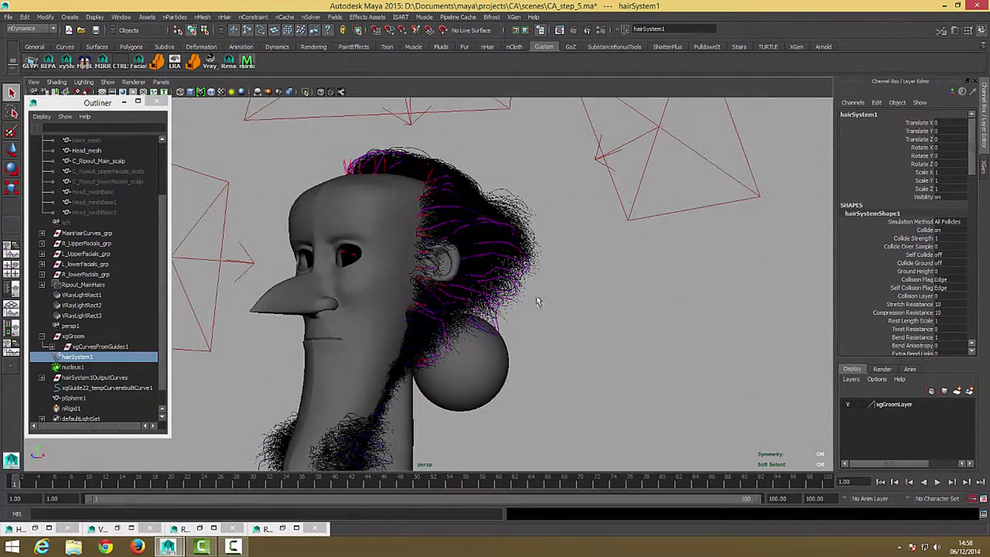
{"action": "left_click", "coordinate": [986, 165]}
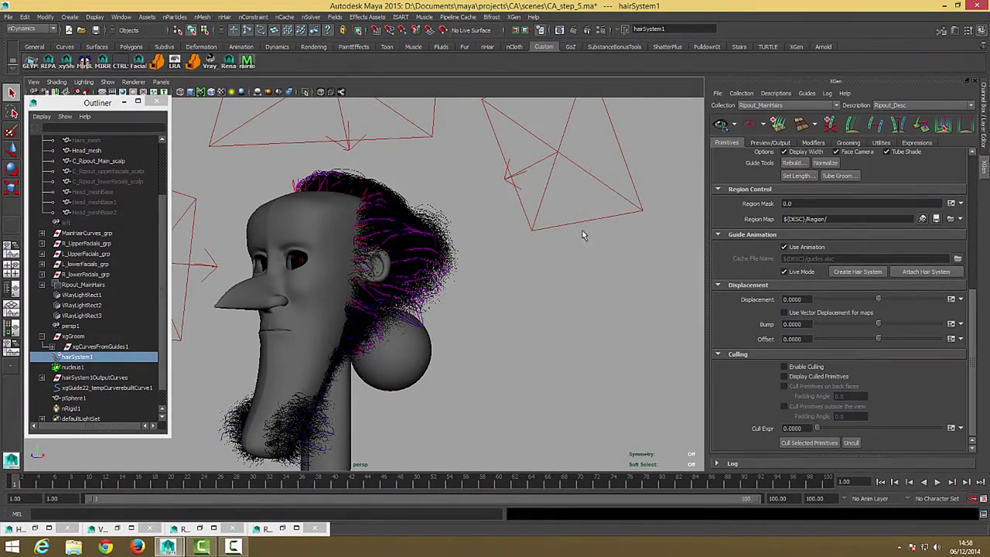
{"action": "mouse_move", "coordinate": [582, 230]}
{"action": "left_mouse_down", "text": "alt"}
{"action": "mouse_move", "coordinate": [548, 227]}
{"action": "mouse_move", "coordinate": [517, 257]}
{"action": "mouse_move", "coordinate": [553, 263]}
{"action": "mouse_move", "coordinate": [433, 279]}
{"action": "left_mouse_up", "text": "alt"}
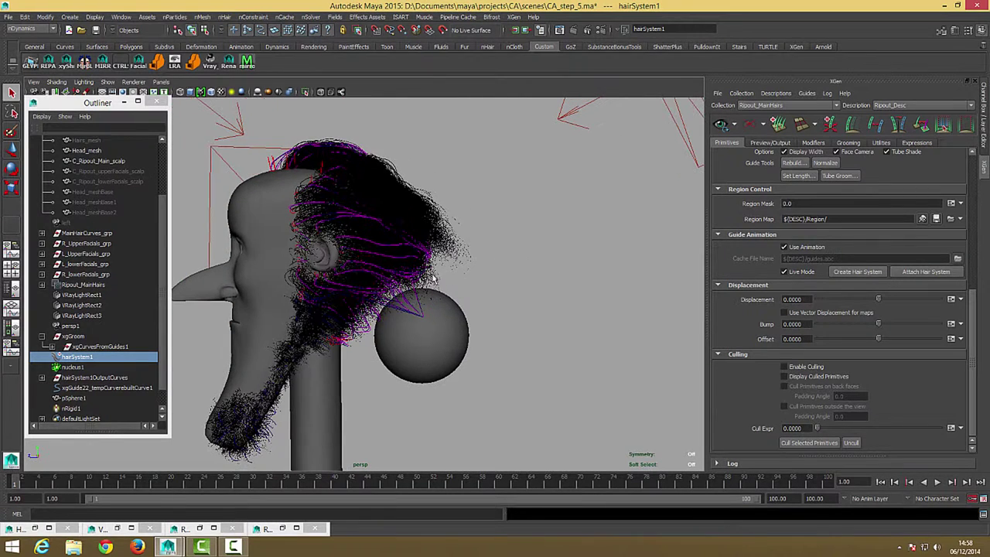
Step: Select curve155 through curve263 under hairSystem1OutputCurves, view them on the head, and minimise the Outliner
{"action": "scroll", "coordinate": [77, 372], "scroll_direction": "down", "scroll_amount": 1}
{"action": "left_click", "coordinate": [41, 357]}
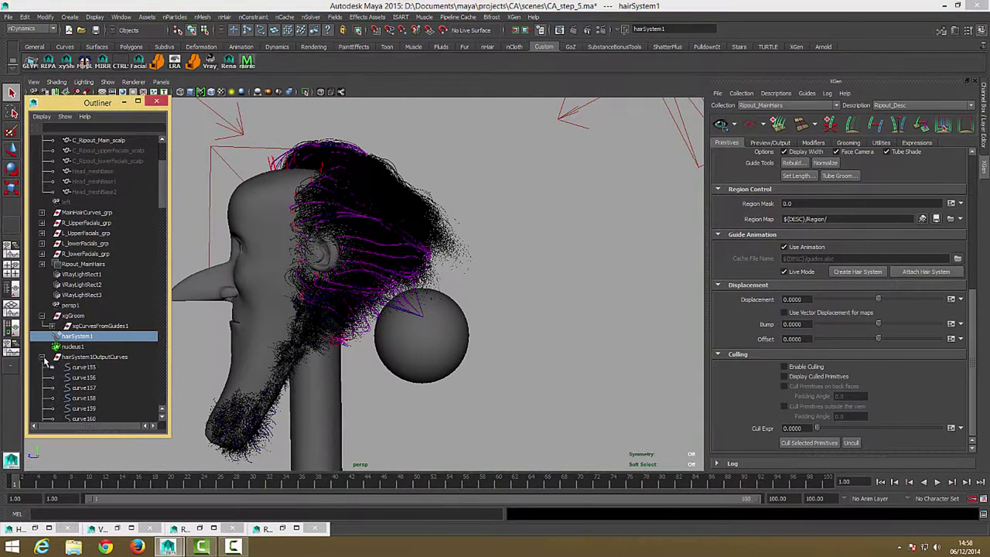
{"action": "left_click", "coordinate": [87, 368]}
{"action": "scroll", "coordinate": [110, 365], "scroll_direction": "down", "scroll_amount": 20}
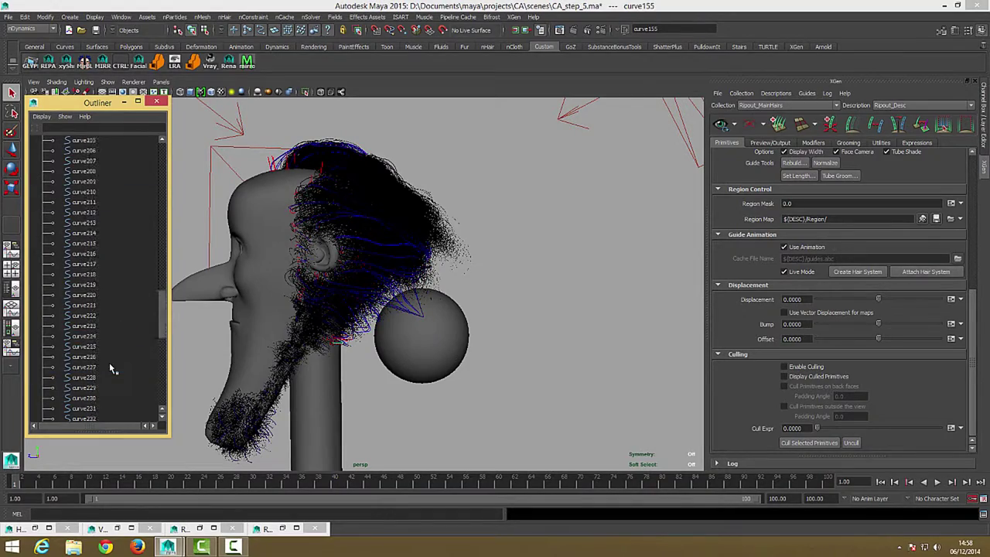
{"action": "scroll", "coordinate": [109, 369], "scroll_direction": "down", "scroll_amount": 10}
{"action": "left_click", "coordinate": [83, 356], "text": "shift"}
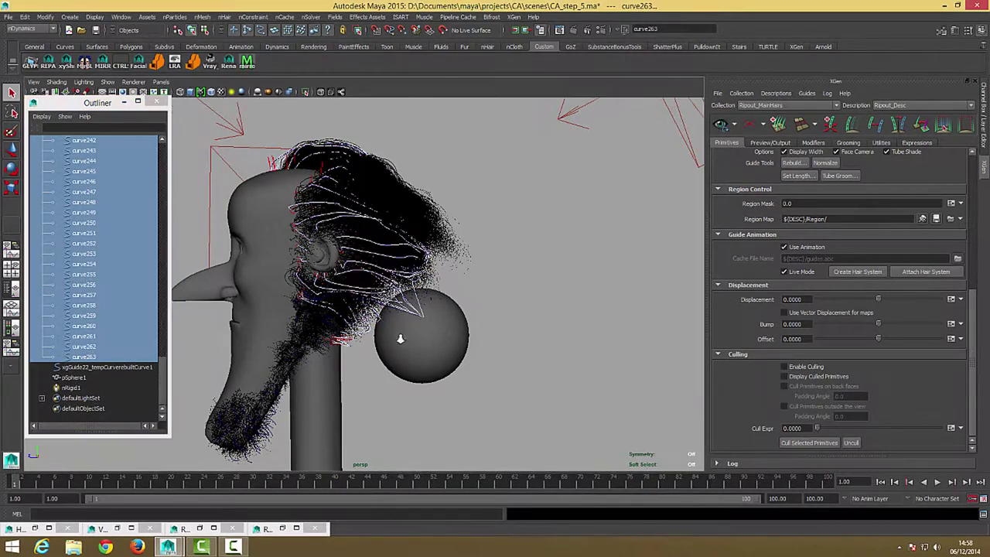
{"action": "mouse_move", "coordinate": [400, 338]}
{"action": "left_mouse_down", "text": "alt"}
{"action": "mouse_move", "coordinate": [399, 319]}
{"action": "mouse_move", "coordinate": [480, 331]}
{"action": "mouse_move", "coordinate": [511, 311]}
{"action": "left_mouse_up", "text": "alt"}
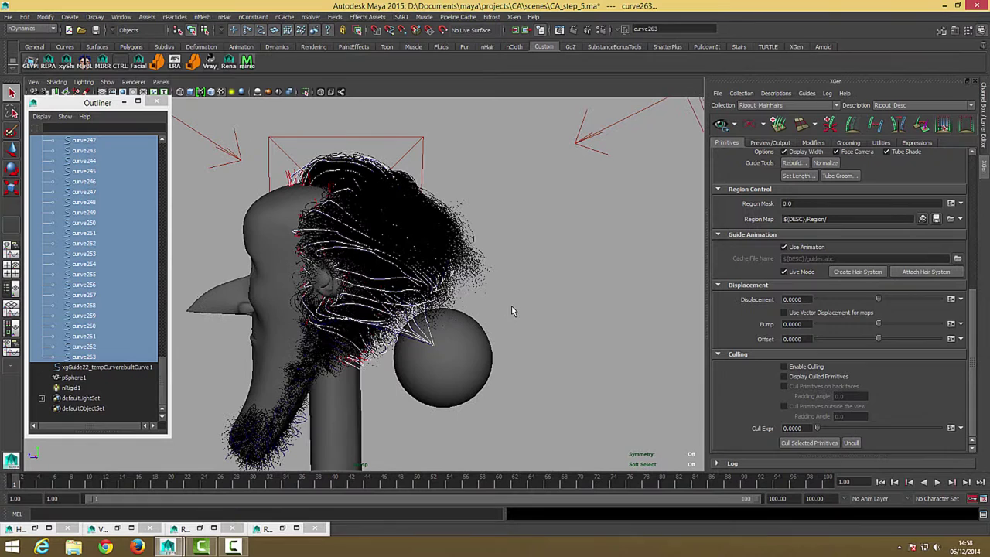
{"action": "left_click", "coordinate": [124, 102]}
{"action": "left_click", "coordinate": [584, 362]}
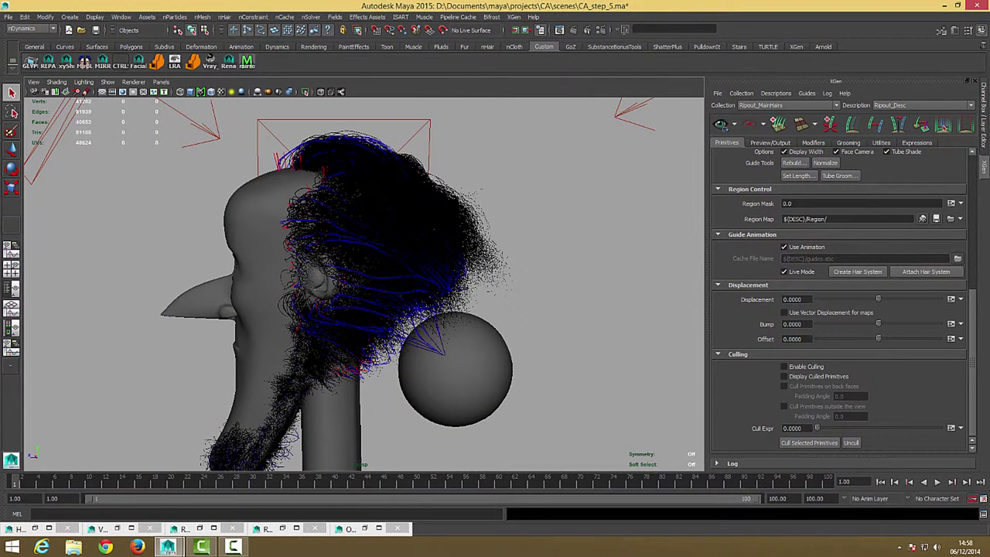
{"action": "left_click", "coordinate": [937, 482]}
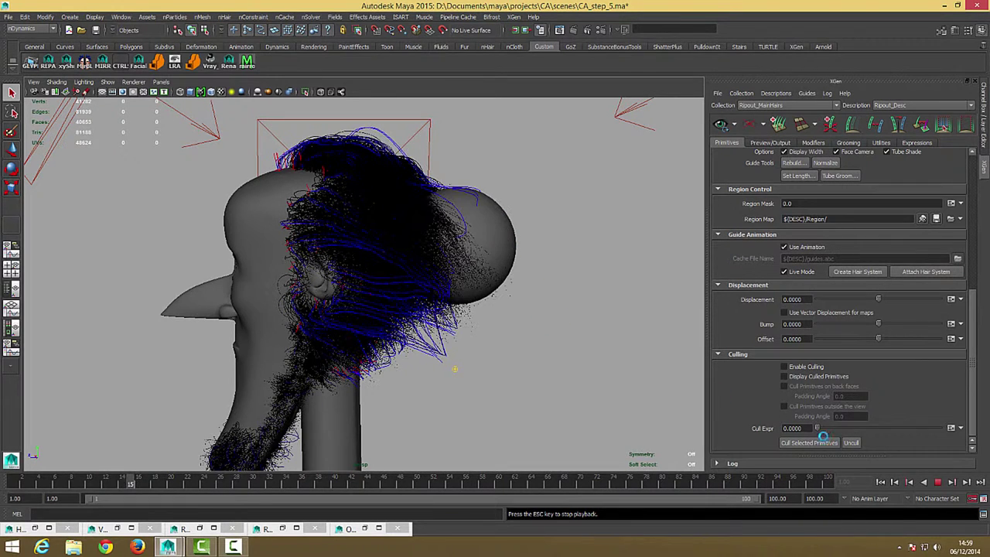
{"action": "left_click", "coordinate": [972, 407]}
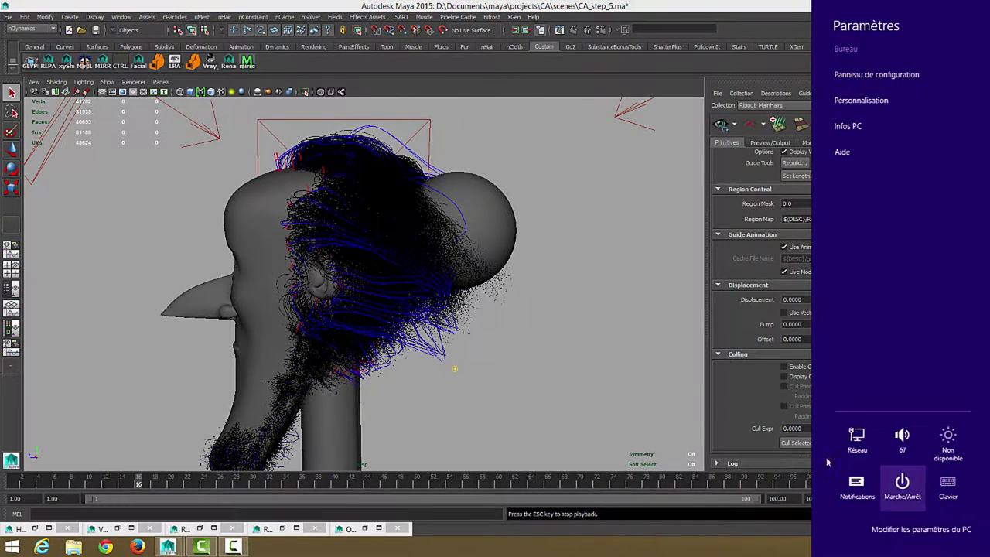
{"action": "left_click", "coordinate": [610, 390]}
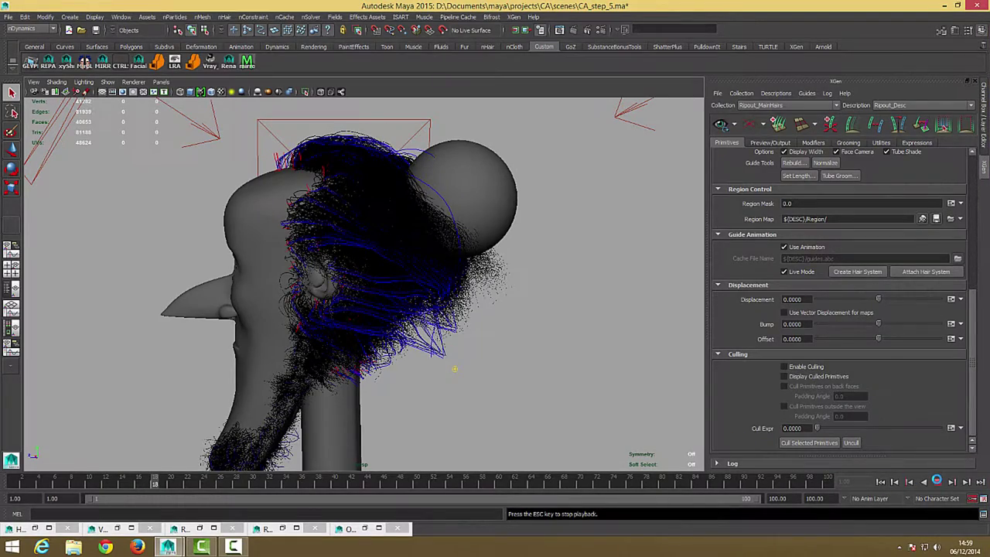
{"action": "key", "text": "Escape"}
{"action": "mouse_move", "coordinate": [552, 322]}
{"action": "left_mouse_down", "text": "alt"}
{"action": "mouse_move", "coordinate": [453, 322]}
{"action": "mouse_move", "coordinate": [551, 401]}
{"action": "mouse_move", "coordinate": [552, 348]}
{"action": "mouse_move", "coordinate": [438, 330]}
{"action": "mouse_move", "coordinate": [456, 315]}
{"action": "mouse_move", "coordinate": [512, 330]}
{"action": "left_mouse_up", "text": "alt"}
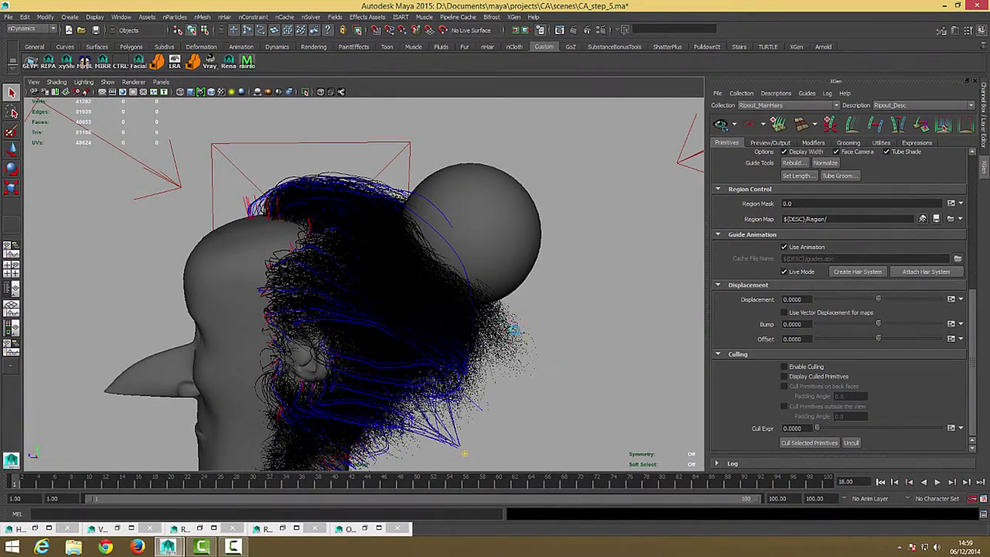
{"action": "key", "text": "alt+shift+v"}
{"action": "left_click_drag", "start_coordinate": [335, 313], "coordinate": [321, 348], "text": "alt"}
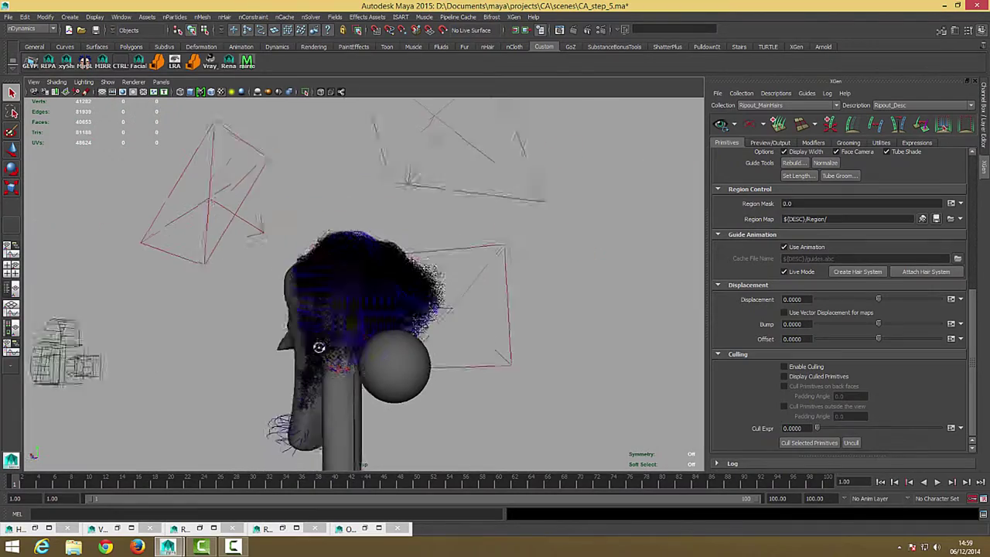
{"action": "right_click_drag", "start_coordinate": [332, 309], "coordinate": [433, 320], "text": "alt"}
{"action": "mouse_move", "coordinate": [433, 319]}
{"action": "left_mouse_down", "text": "alt"}
{"action": "mouse_move", "coordinate": [389, 281]}
{"action": "mouse_move", "coordinate": [434, 301]}
{"action": "left_mouse_up", "text": "alt"}
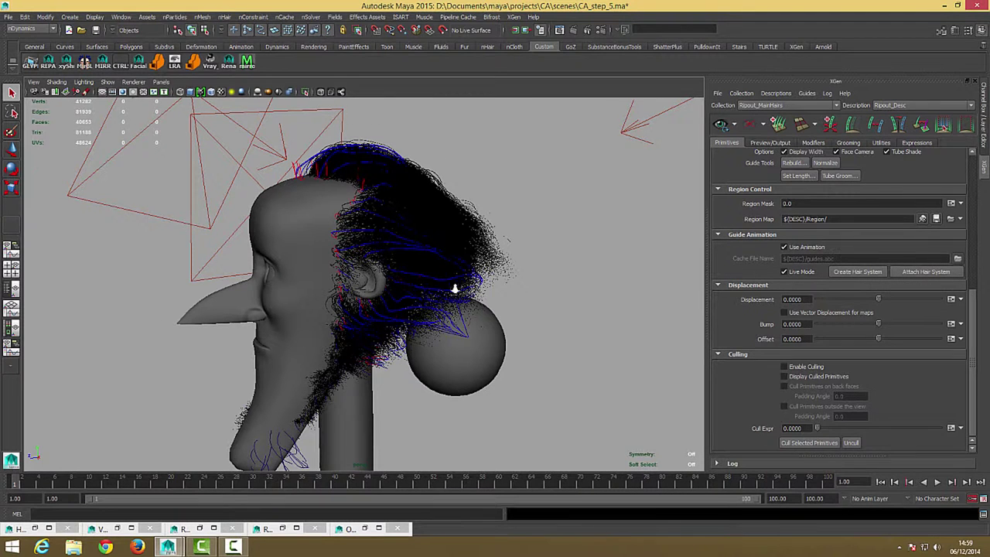
{"action": "right_click_drag", "start_coordinate": [456, 287], "coordinate": [532, 302], "text": "alt"}
{"action": "mouse_move", "coordinate": [532, 301]}
{"action": "left_mouse_down", "text": "alt"}
{"action": "mouse_move", "coordinate": [433, 283]}
{"action": "mouse_move", "coordinate": [590, 276]}
{"action": "left_mouse_up", "text": "alt"}
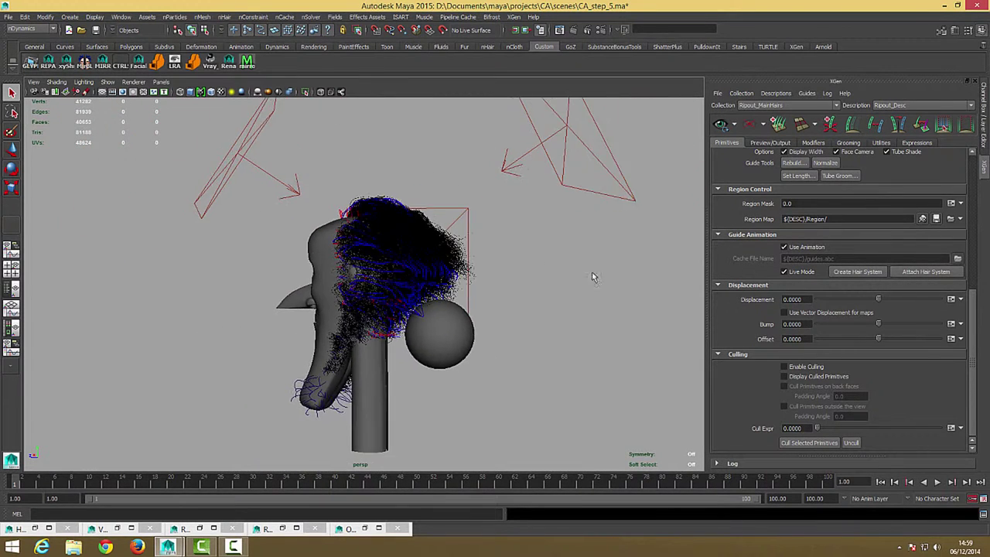
Step: Set the playback end frame to 30
{"action": "left_click_drag", "start_coordinate": [487, 295], "coordinate": [489, 301], "text": "alt"}
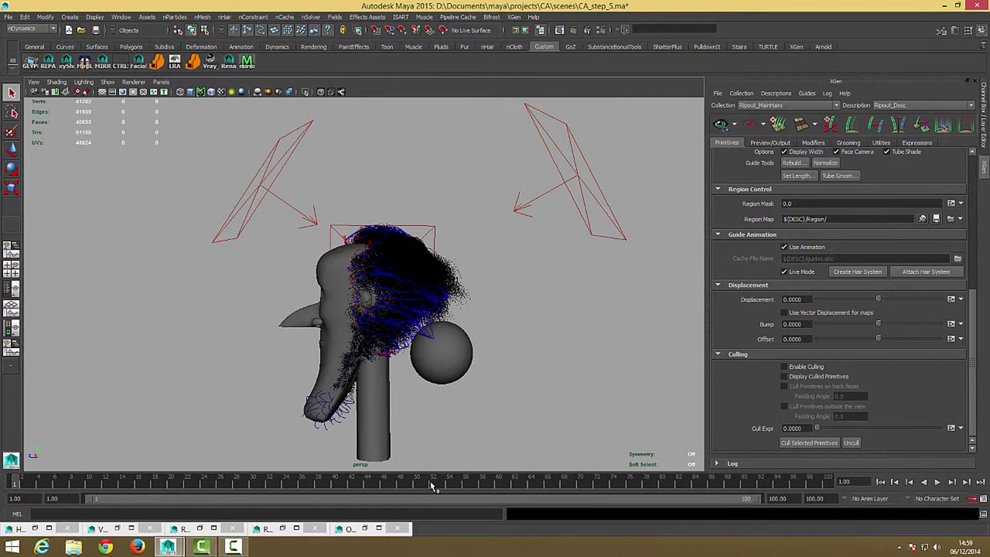
{"action": "left_click", "coordinate": [447, 350]}
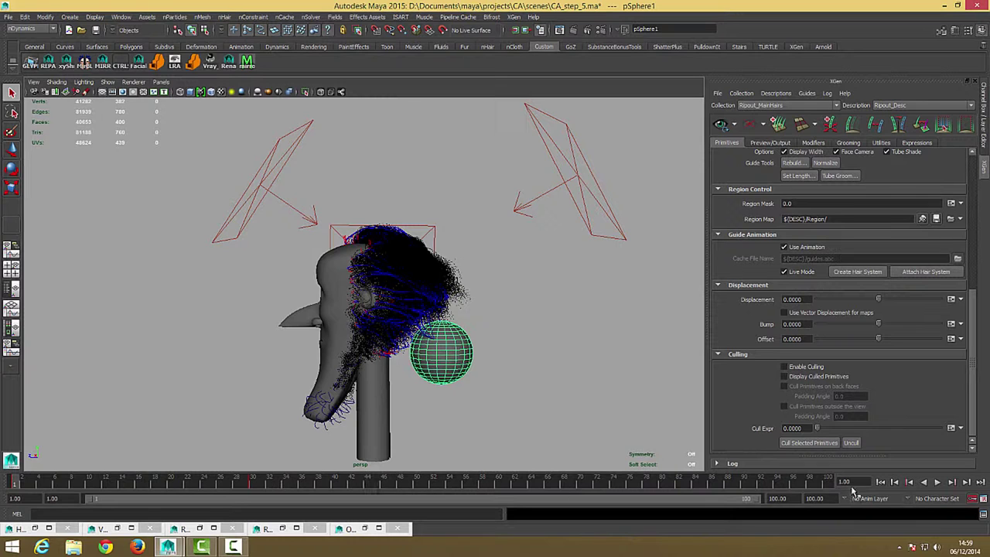
{"action": "double_click", "coordinate": [777, 498]}
{"action": "type", "text": "30"}
{"action": "key", "text": "Return"}
Step: Deselect the sphere and update the Ripout_Desc XGen hair preview
{"action": "left_click", "coordinate": [526, 370]}
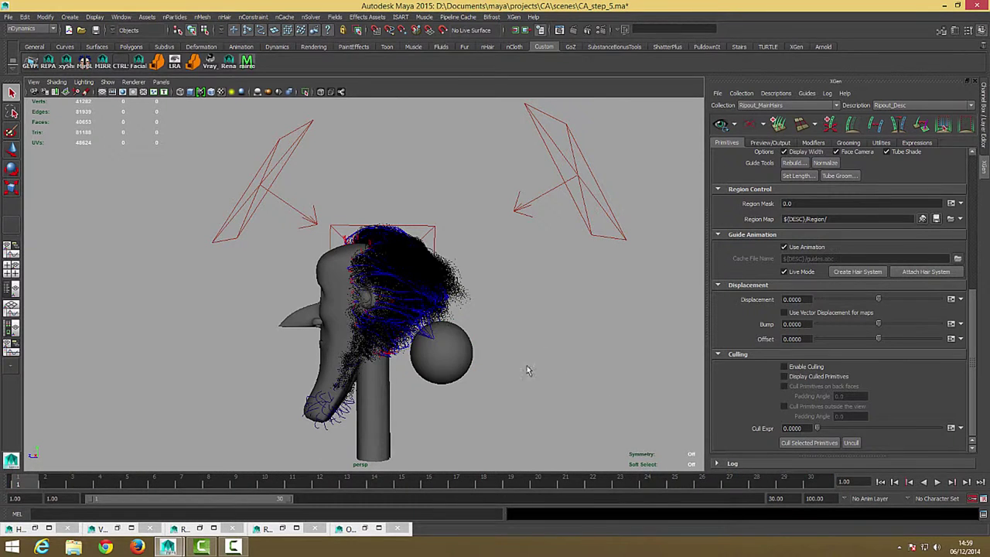
{"action": "left_click_drag", "start_coordinate": [526, 370], "coordinate": [503, 325], "text": "alt"}
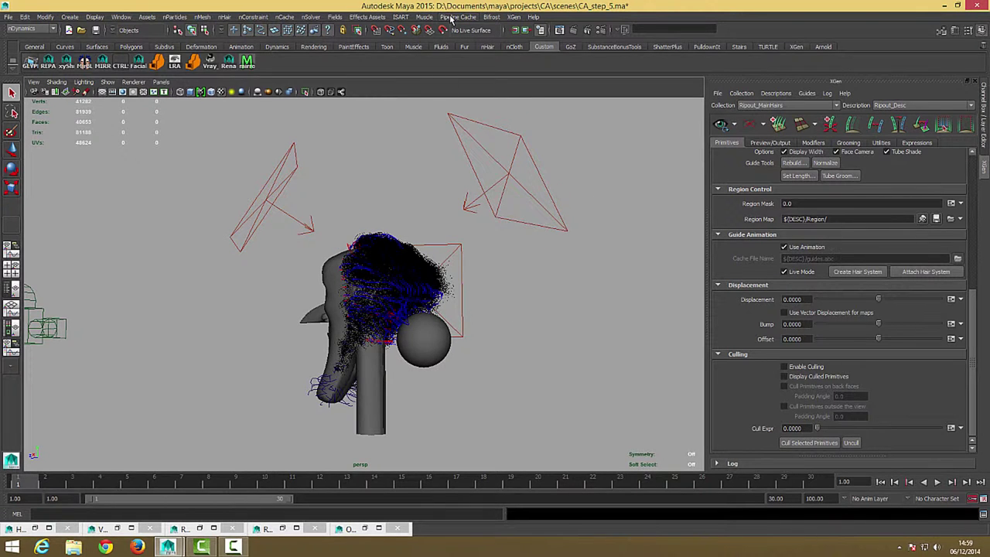
{"action": "left_click_drag", "start_coordinate": [459, 358], "coordinate": [300, 283], "text": "alt"}
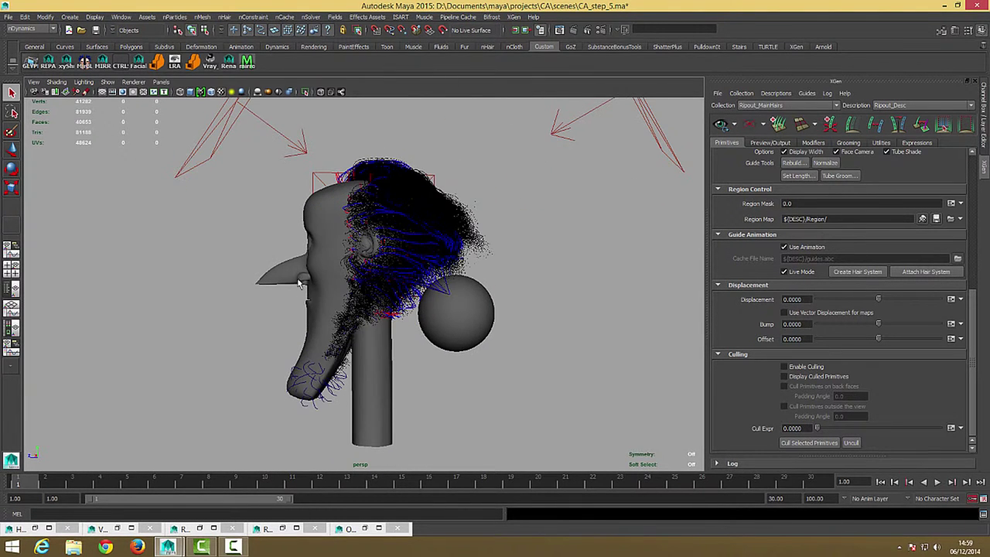
{"action": "left_click_drag", "start_coordinate": [351, 321], "coordinate": [397, 315], "text": "alt"}
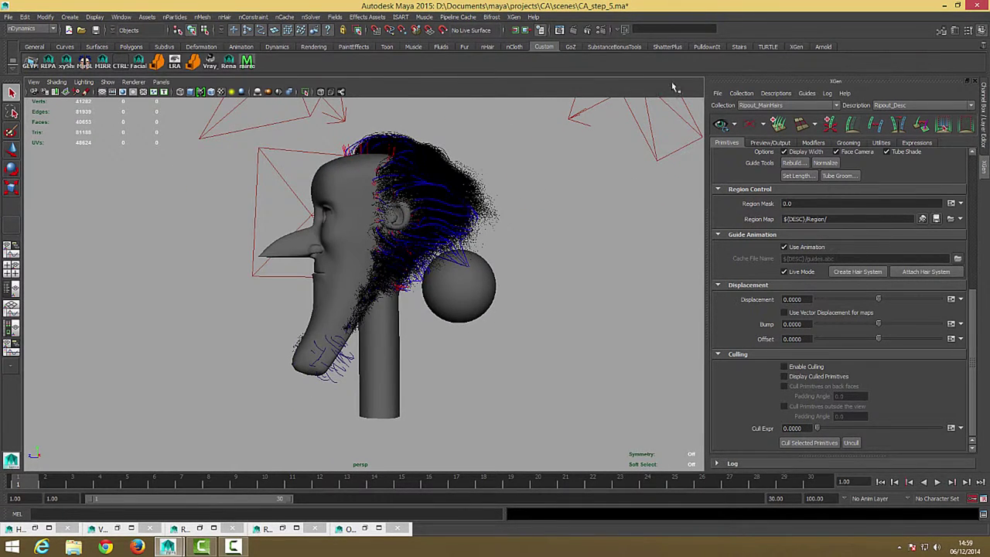
{"action": "left_click", "coordinate": [722, 126]}
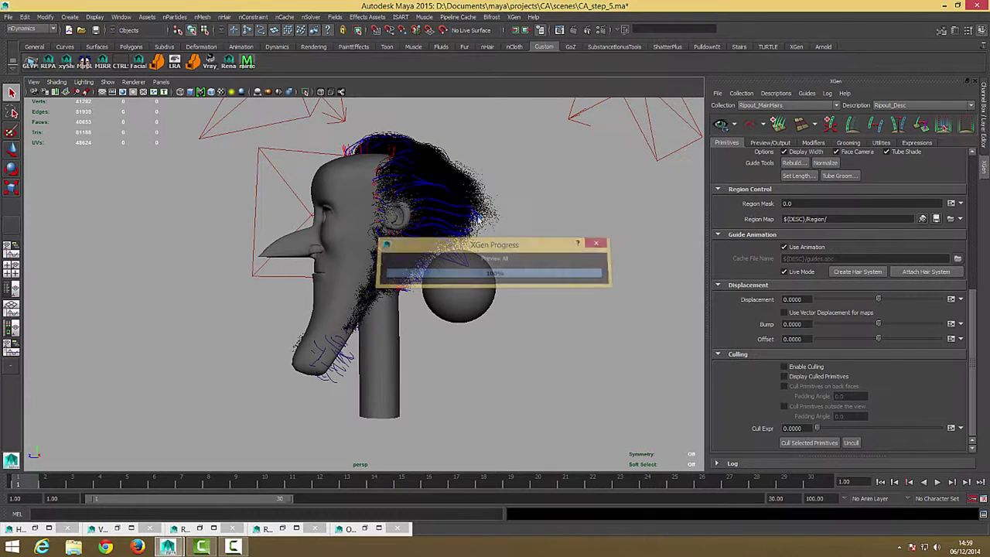
{"action": "left_click_drag", "start_coordinate": [483, 220], "coordinate": [398, 283], "text": "alt"}
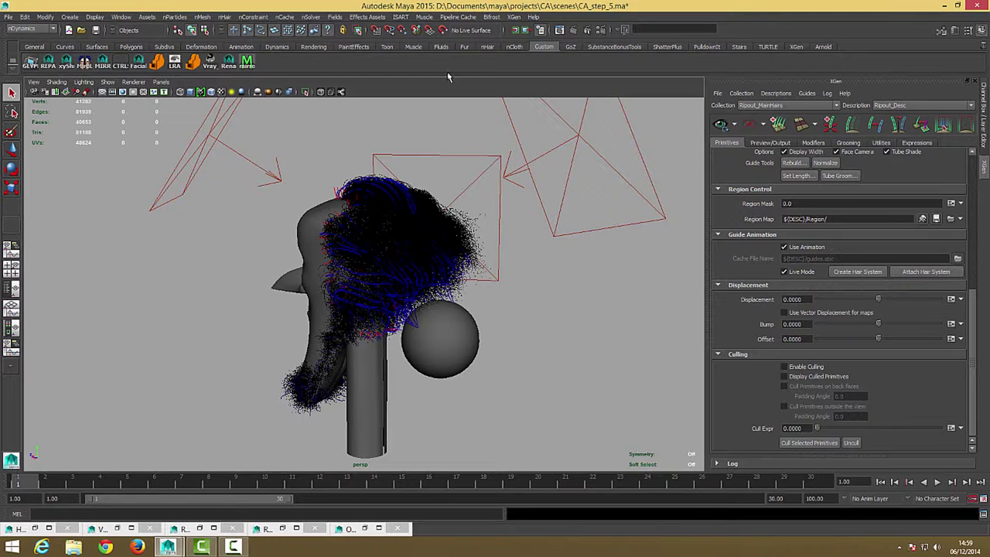
Step: Select output curves curve263 through curve155 in the Outliner and open the Pipeline Cache menu
{"action": "left_click", "coordinate": [459, 17]}
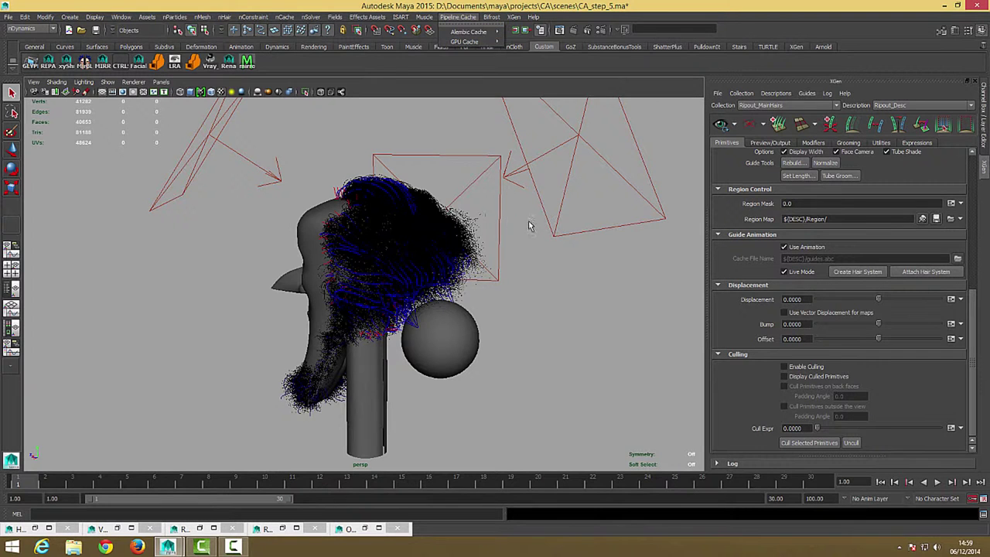
{"action": "left_click", "coordinate": [348, 529]}
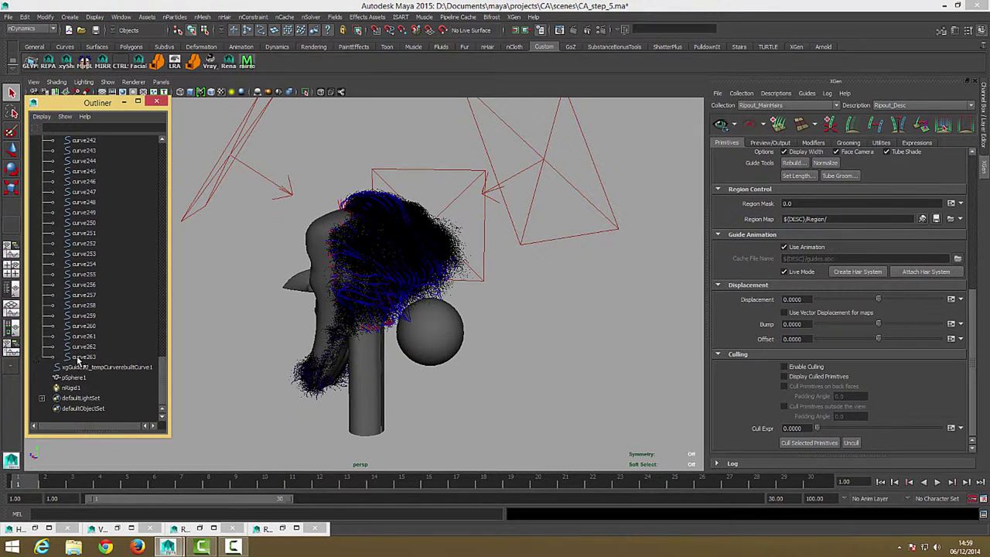
{"action": "left_click", "coordinate": [78, 358]}
{"action": "scroll", "coordinate": [85, 386], "scroll_direction": "up", "scroll_amount": 10}
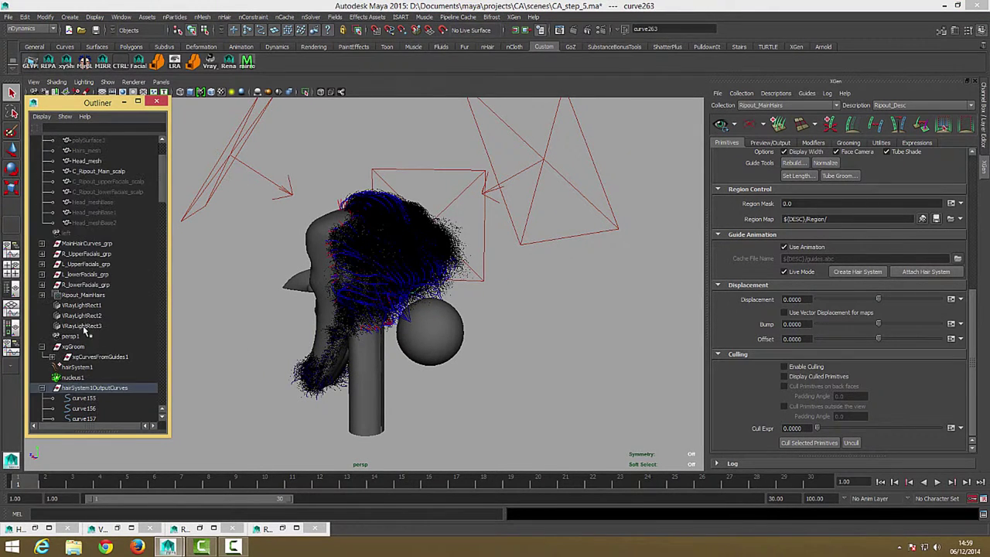
{"action": "left_click", "coordinate": [85, 402], "text": "shift"}
{"action": "left_click", "coordinate": [495, 17]}
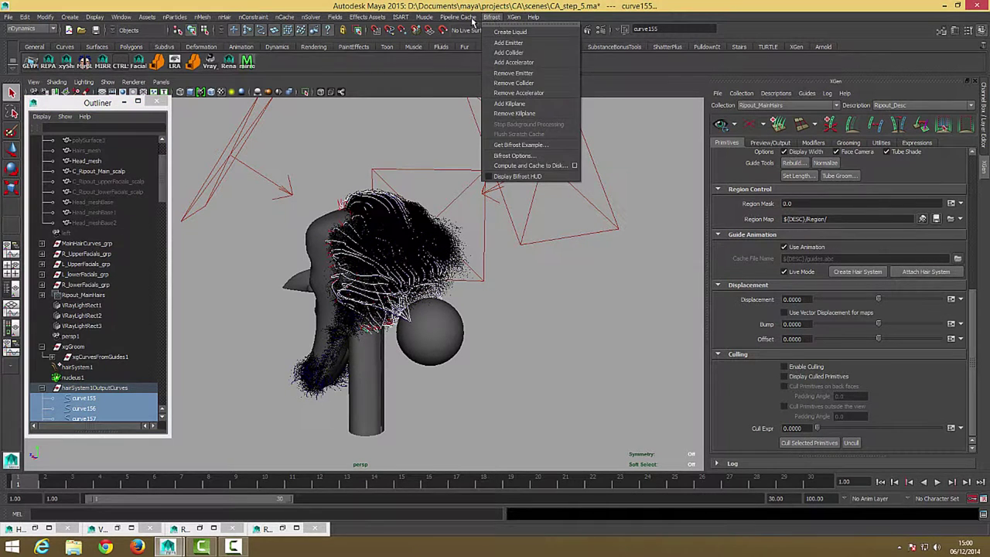
{"action": "mouse_move", "coordinate": [469, 31]}
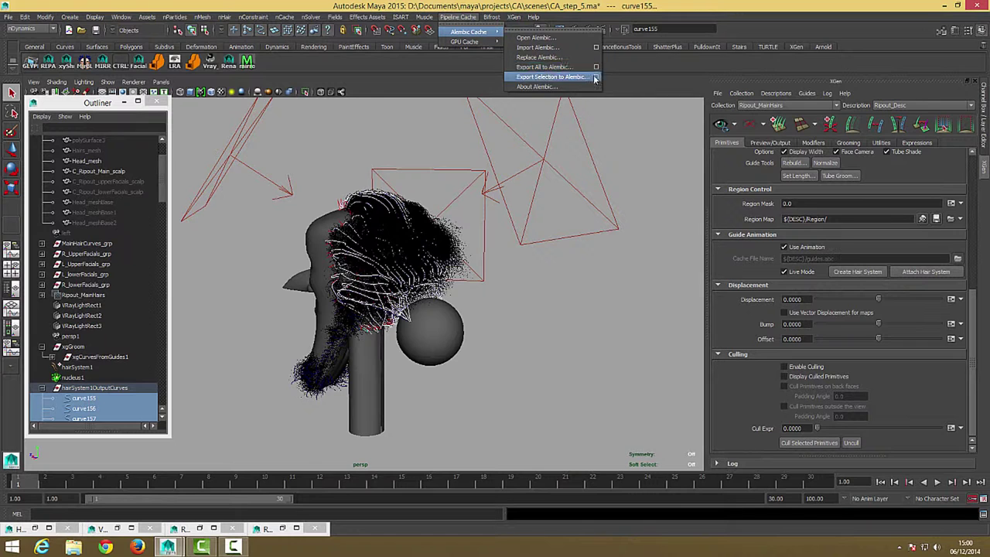
Step: Export the selected curves to Alembic as TestAnim.abc with a 1–30 frame range
{"action": "left_click", "coordinate": [596, 78]}
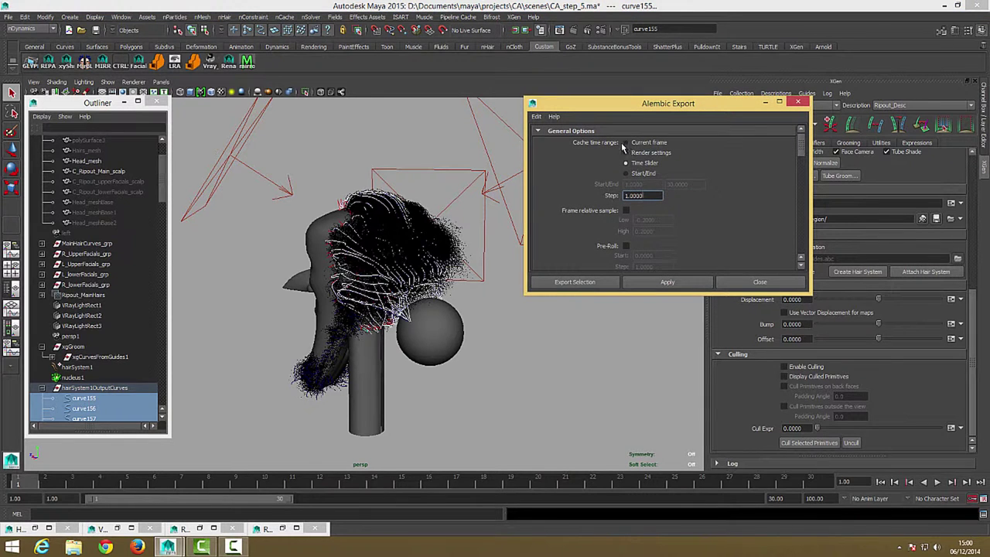
{"action": "left_click", "coordinate": [625, 173]}
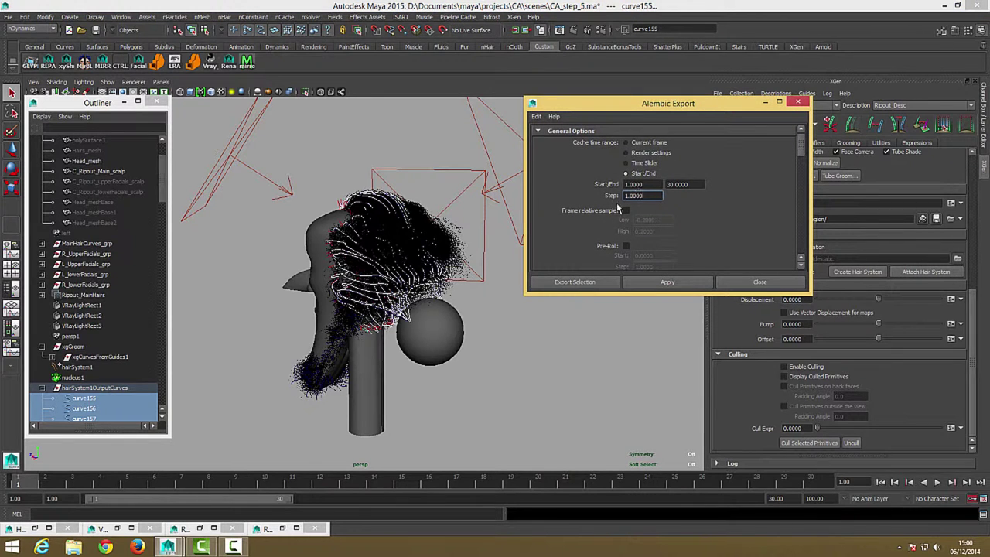
{"action": "scroll", "coordinate": [618, 209], "scroll_direction": "down", "scroll_amount": 1}
{"action": "scroll", "coordinate": [611, 225], "scroll_direction": "down", "scroll_amount": 1}
{"action": "scroll", "coordinate": [596, 240], "scroll_direction": "down", "scroll_amount": 1}
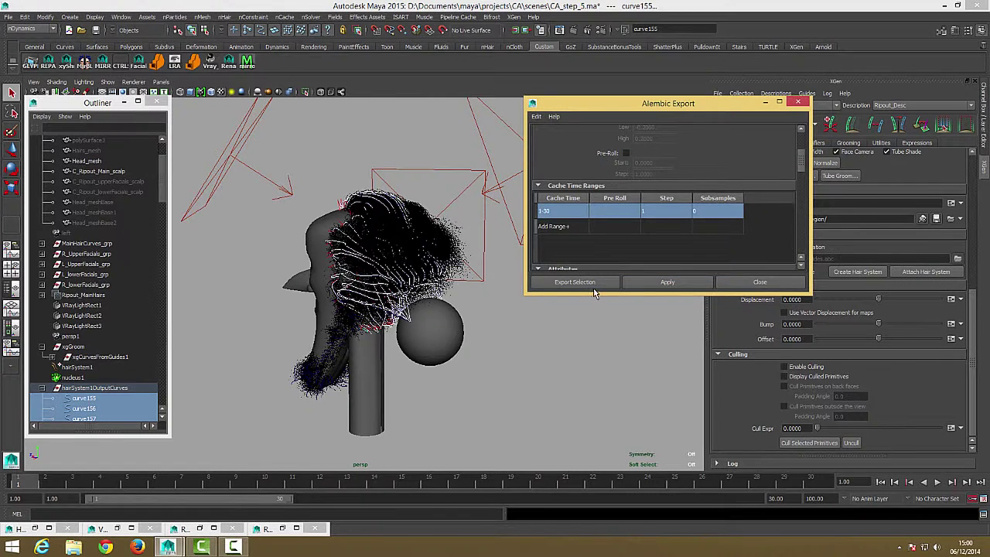
{"action": "left_click", "coordinate": [594, 285]}
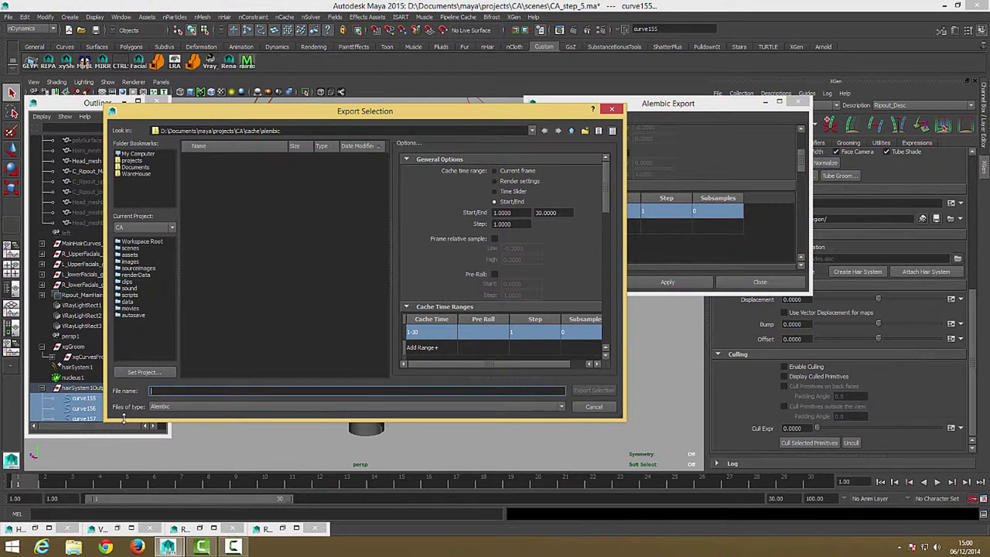
{"action": "type", "text": "TestAn"}
{"action": "type", "text": "im"}
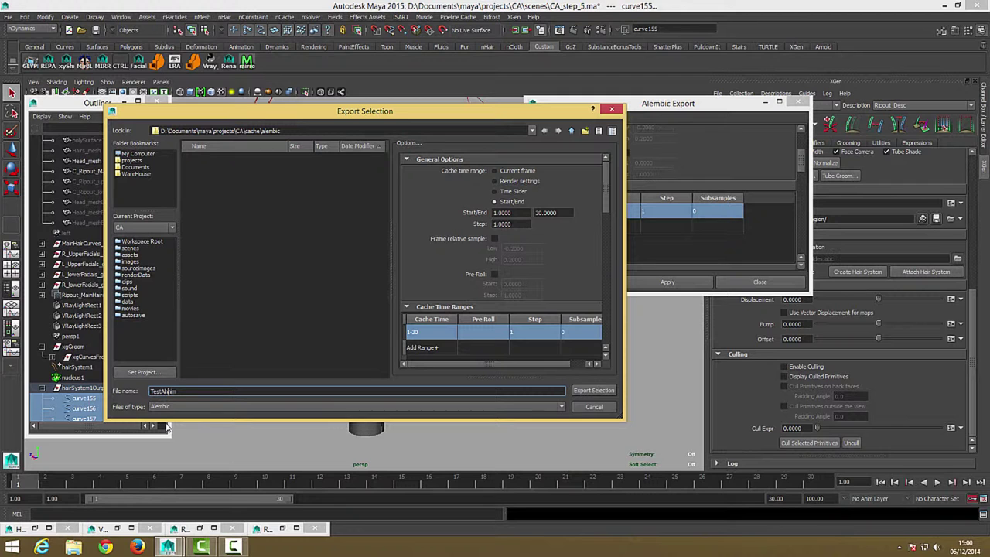
{"action": "key", "text": "Return"}
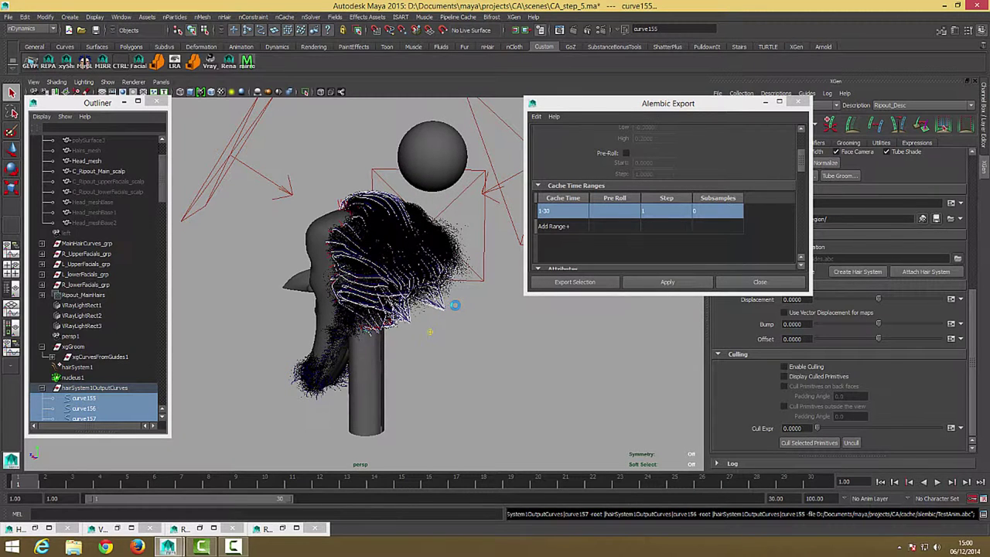
Step: Deselect the curves and turn off Live Mode in XGen Guide Animation
{"action": "left_click", "coordinate": [541, 300]}
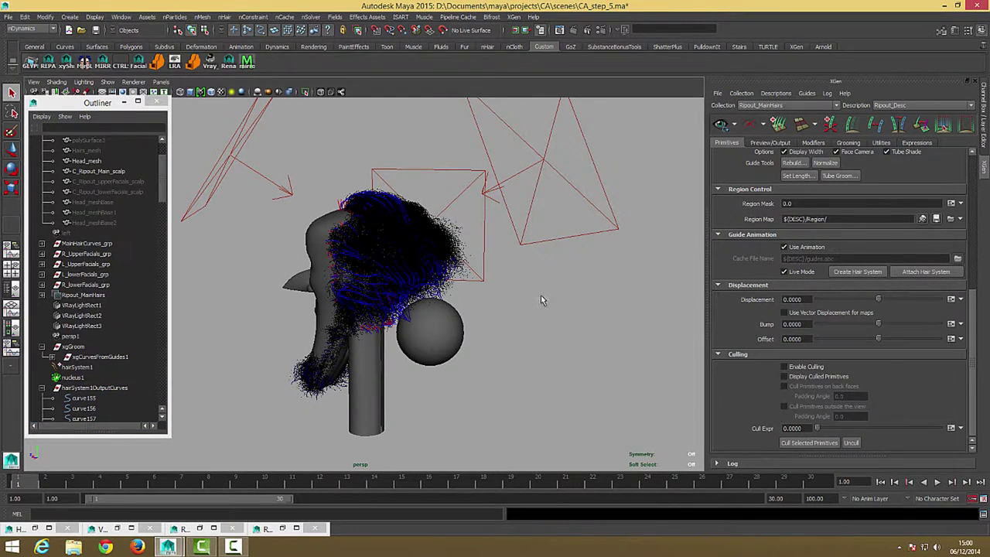
{"action": "scroll", "coordinate": [537, 346], "scroll_direction": "up", "scroll_amount": 3}
{"action": "scroll", "coordinate": [535, 309], "scroll_direction": "up", "scroll_amount": 3}
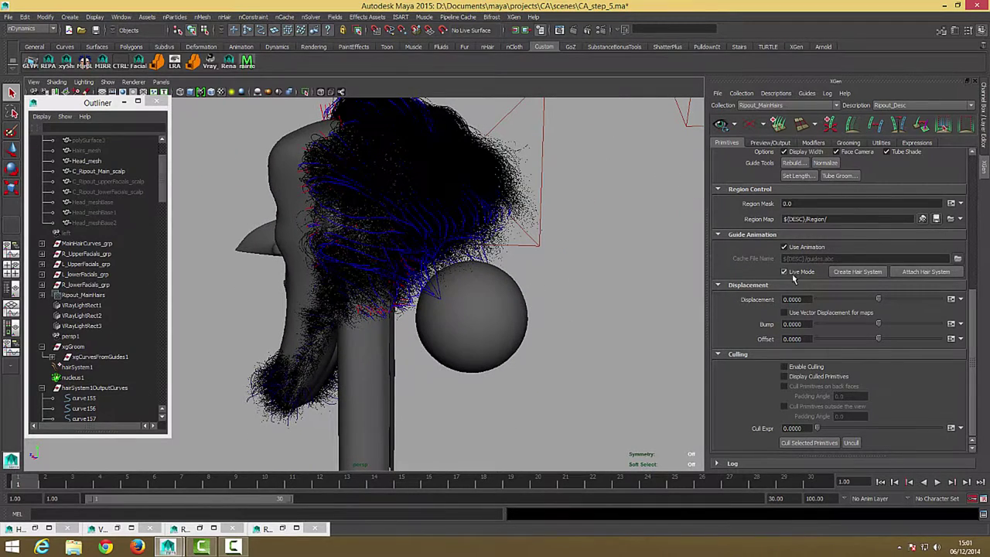
{"action": "left_click", "coordinate": [784, 272]}
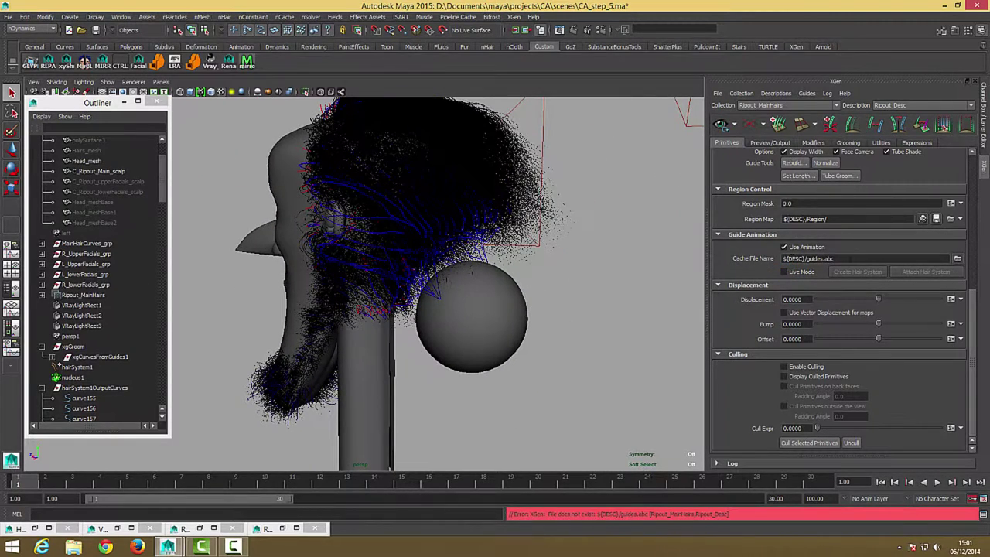
{"action": "mouse_move", "coordinate": [551, 313]}
{"action": "left_mouse_down", "text": "alt"}
{"action": "mouse_move", "coordinate": [533, 299]}
{"action": "mouse_move", "coordinate": [625, 266]}
{"action": "left_mouse_up", "text": "alt"}
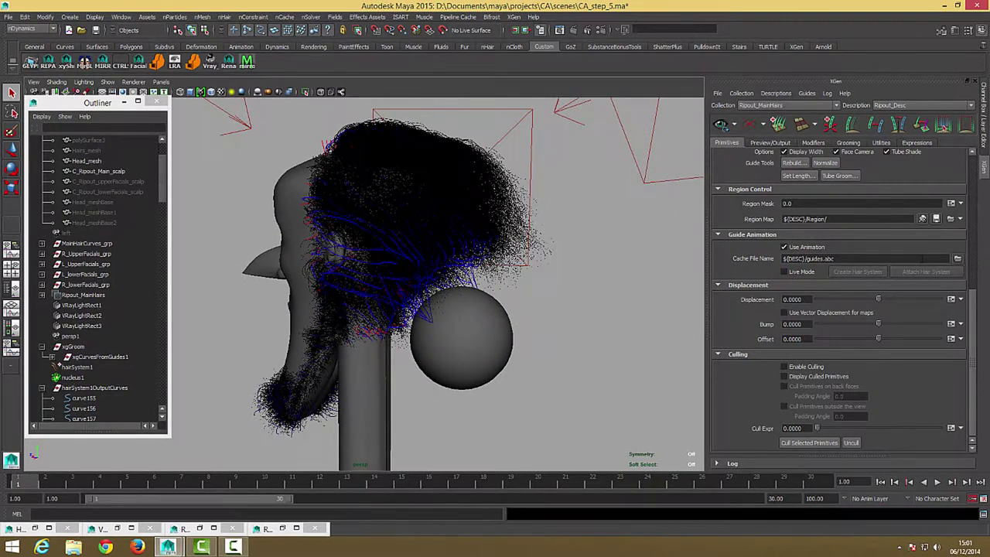
Step: Load cache/alembic/TestAnim.abc as the Guide Animation cache file
{"action": "left_click", "coordinate": [957, 258]}
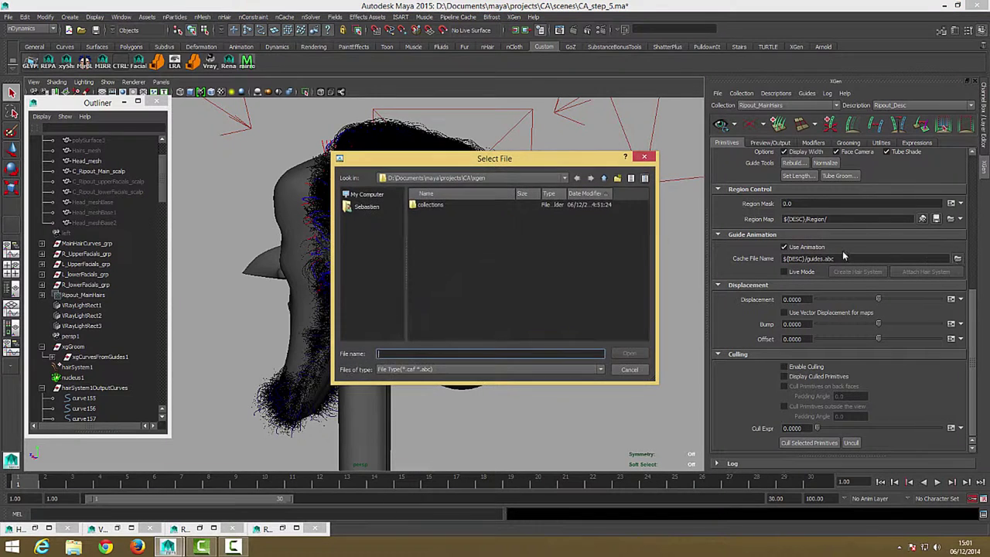
{"action": "left_click", "coordinate": [604, 178]}
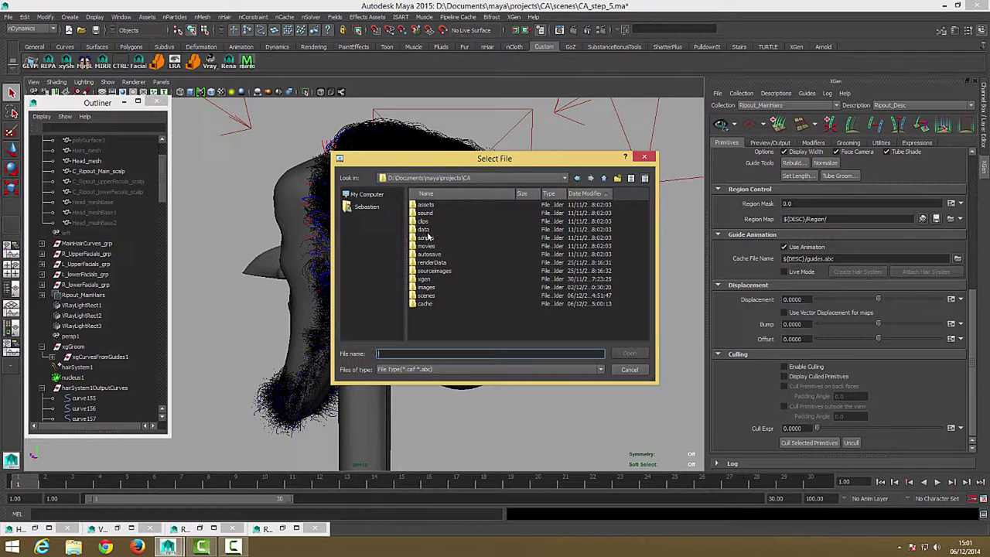
{"action": "double_click", "coordinate": [419, 302]}
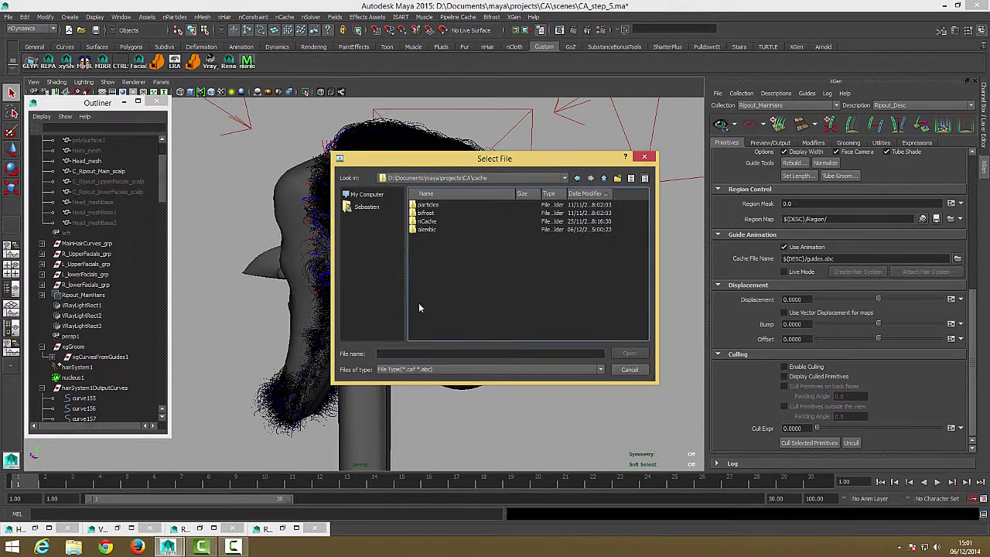
{"action": "left_click", "coordinate": [422, 228]}
{"action": "double_click", "coordinate": [422, 228]}
{"action": "left_click", "coordinate": [434, 204]}
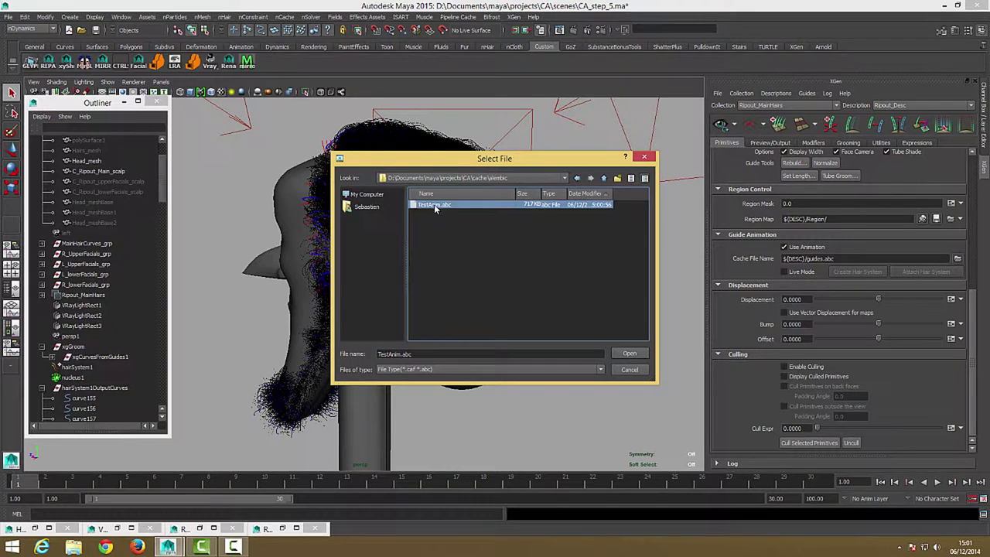
{"action": "left_click", "coordinate": [628, 354]}
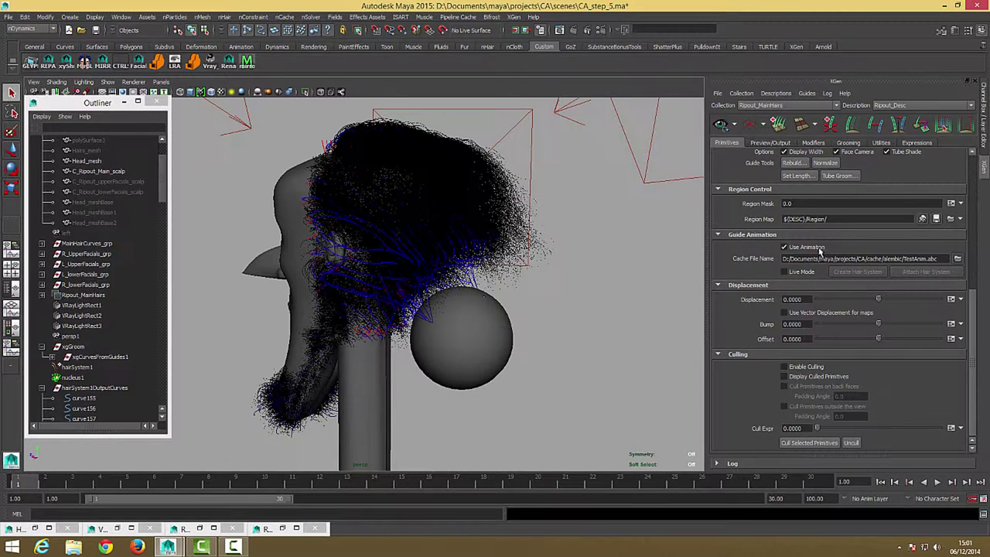
{"action": "mouse_move", "coordinate": [513, 262]}
{"action": "left_mouse_down", "text": "alt"}
{"action": "mouse_move", "coordinate": [404, 248]}
{"action": "mouse_move", "coordinate": [433, 263]}
{"action": "left_mouse_up", "text": "alt"}
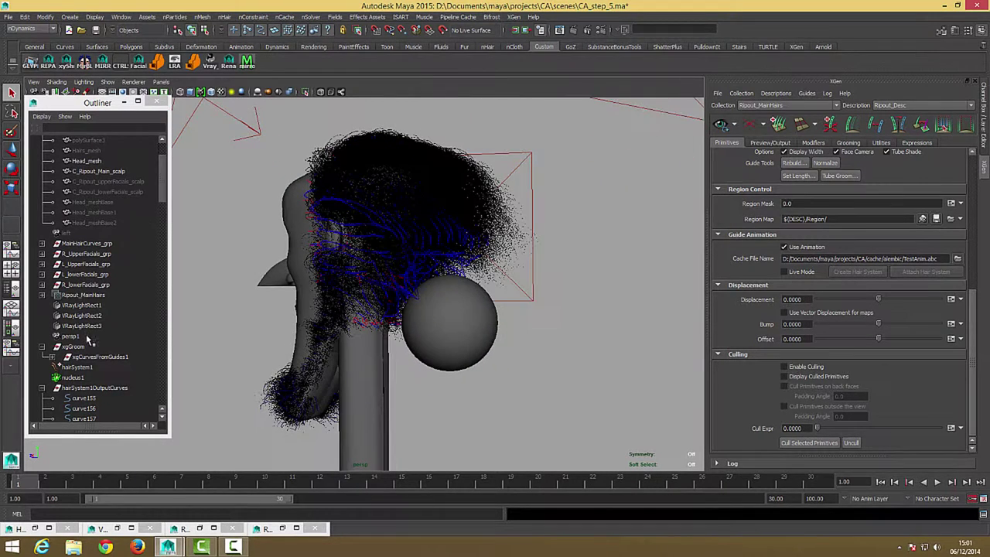
Step: Delete hairSystem1, nucleus1 and nRigid1, then play back the TestAnim.abc guide cache
{"action": "left_click", "coordinate": [75, 376]}
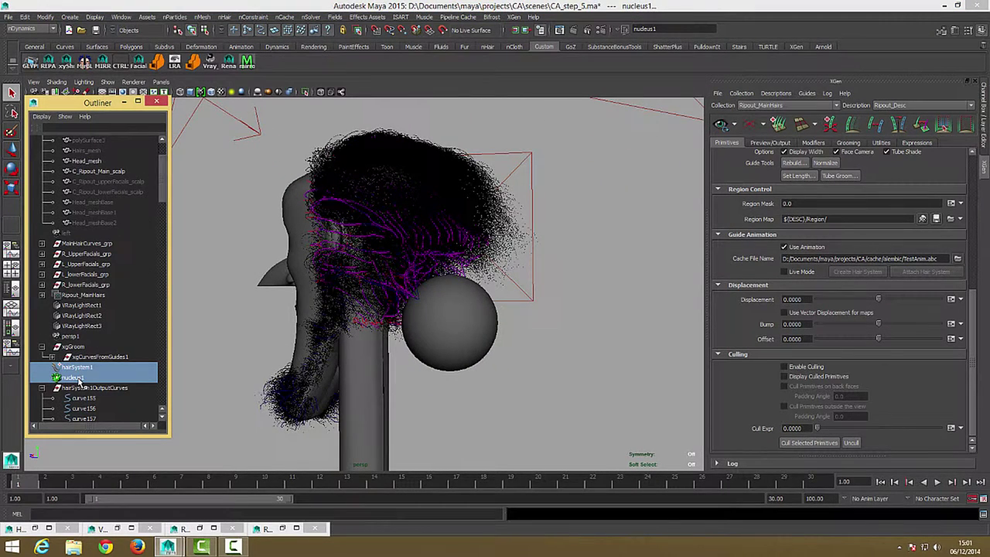
{"action": "key", "text": "Delete"}
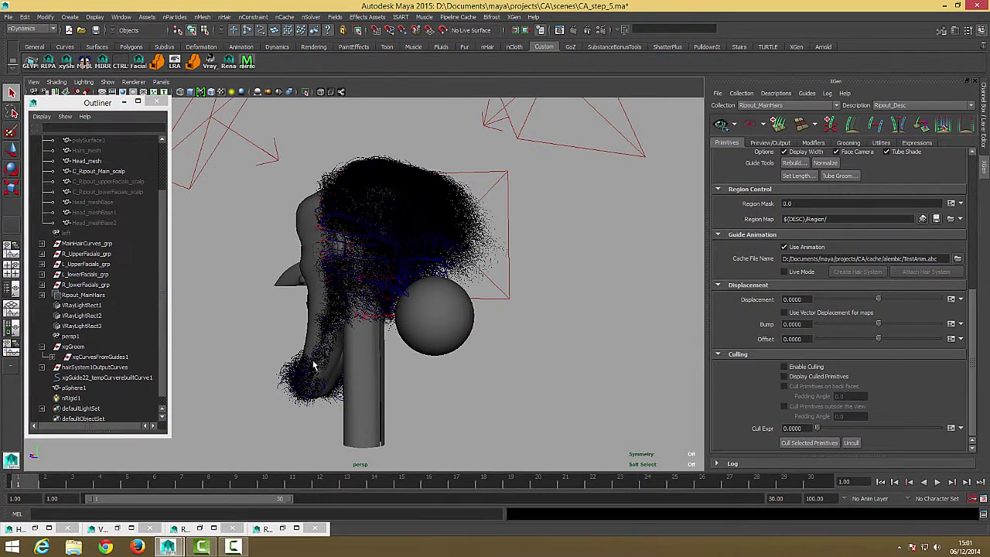
{"action": "left_click", "coordinate": [76, 399]}
{"action": "key", "text": "Delete"}
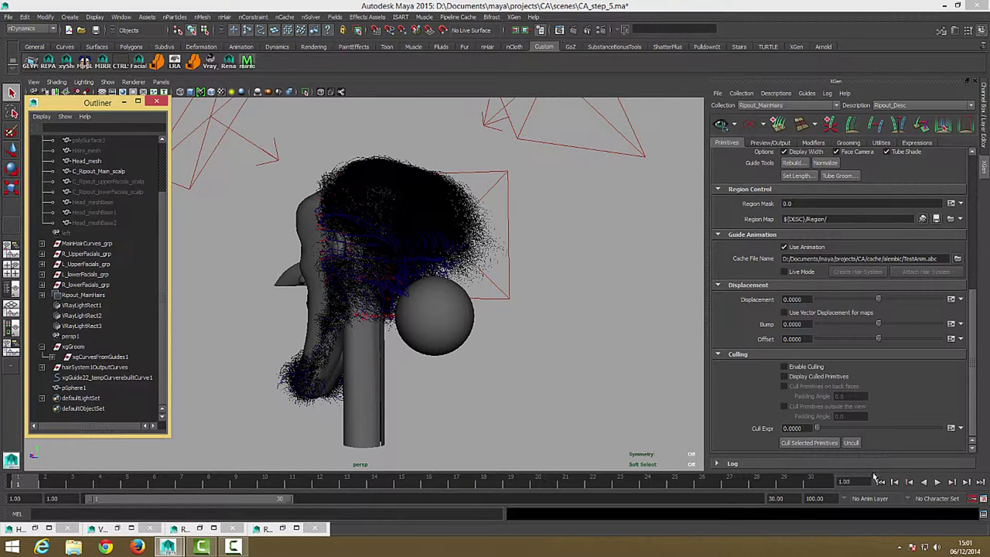
{"action": "left_click", "coordinate": [936, 481]}
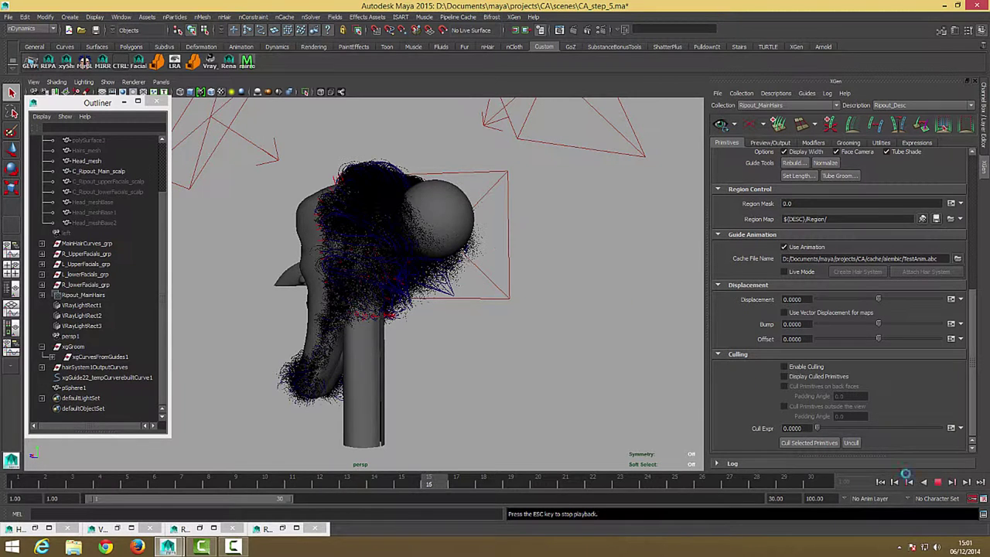
Step: Stop playback and zoom in, tumbling around the head to view the hair beside the sphere
{"action": "key", "text": "Escape"}
{"action": "scroll", "coordinate": [369, 232], "scroll_direction": "up", "scroll_amount": 2}
{"action": "scroll", "coordinate": [364, 294], "scroll_direction": "up", "scroll_amount": 3}
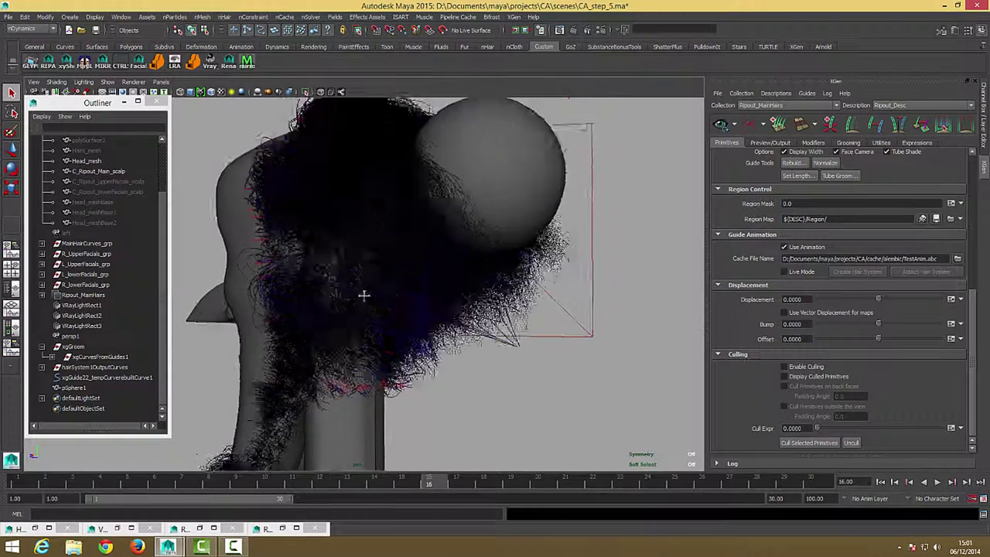
{"action": "left_click_drag", "start_coordinate": [363, 295], "coordinate": [335, 290], "text": "alt"}
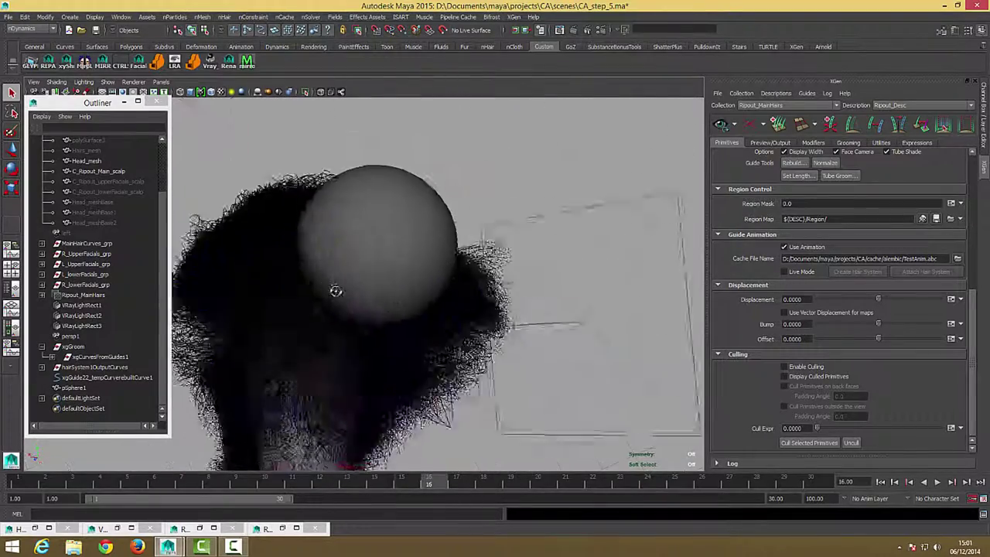
{"action": "left_click_drag", "start_coordinate": [335, 291], "coordinate": [379, 292], "text": "alt"}
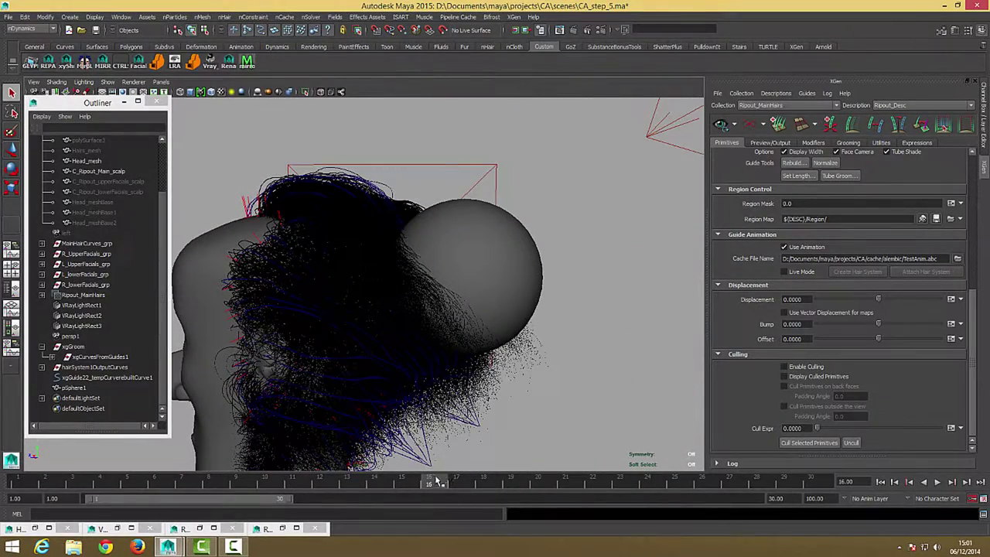
Step: Scrub back to frame 15, then replay the animation and stop at frame 7
{"action": "left_click_drag", "start_coordinate": [437, 481], "coordinate": [387, 478]}
{"action": "key", "text": "alt+v"}
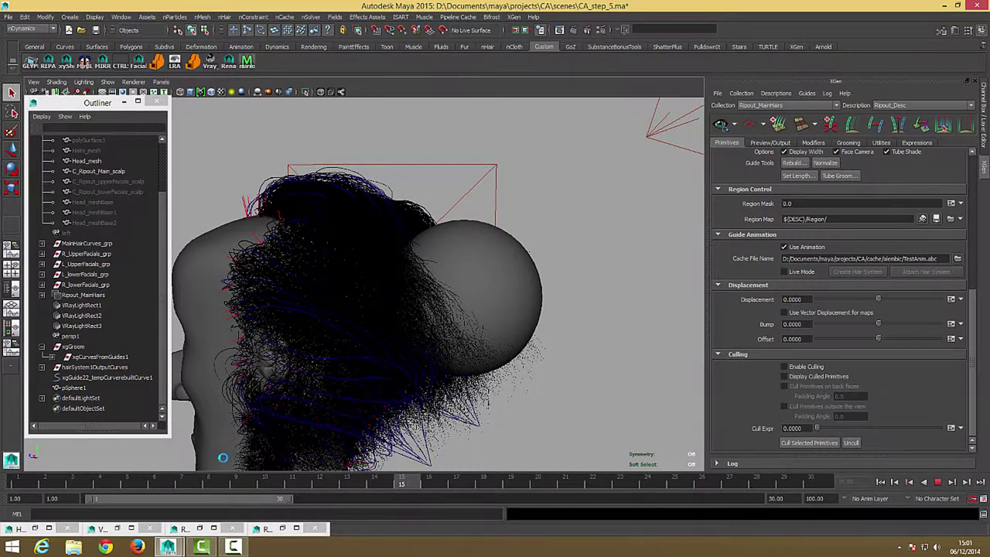
{"action": "key", "text": "alt+v"}
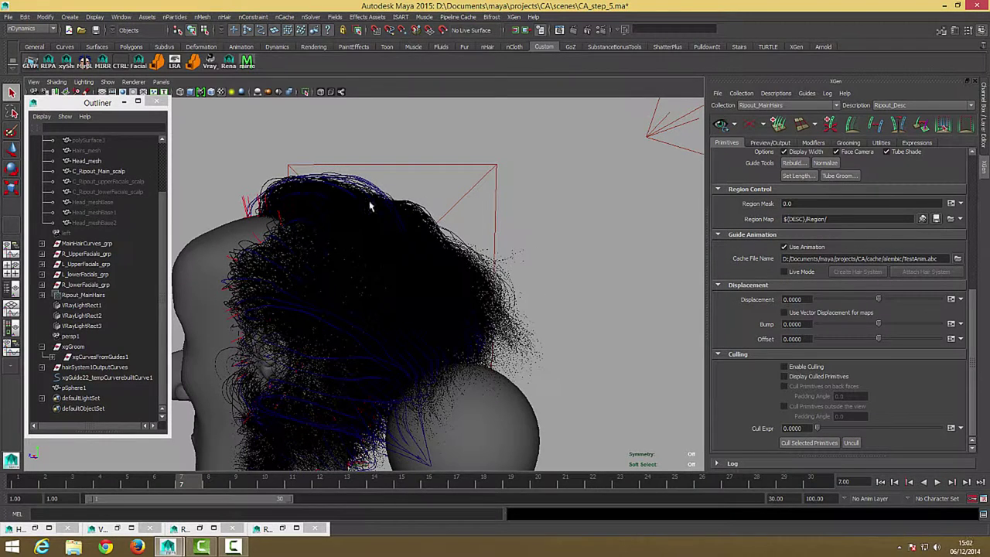